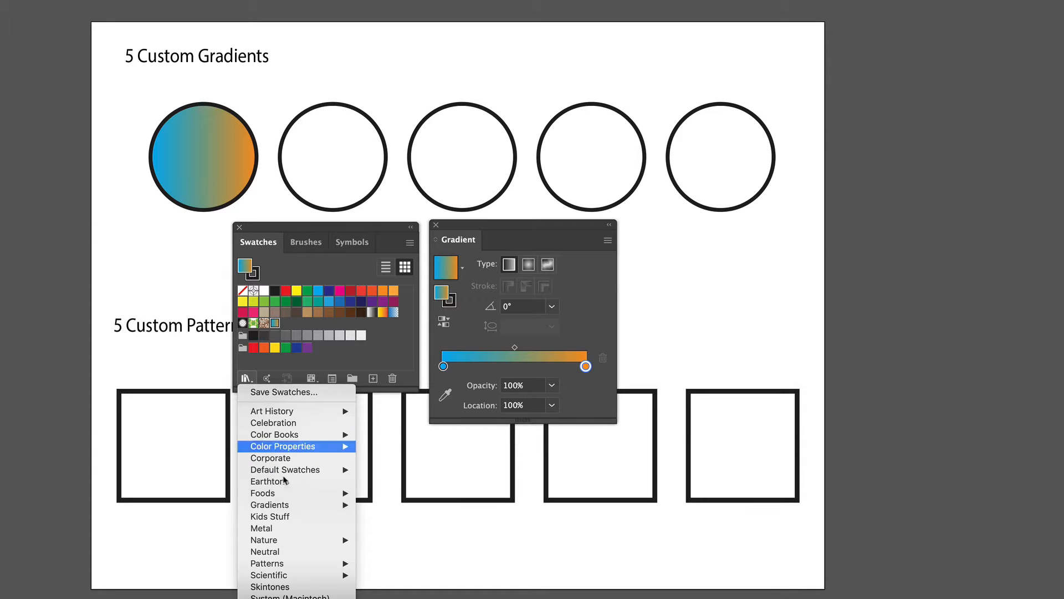
- Open the Desaturated swatch library from Color Properties and place its panel beside the Gradient panel
{"action": "mouse_move", "coordinate": [344, 447]}
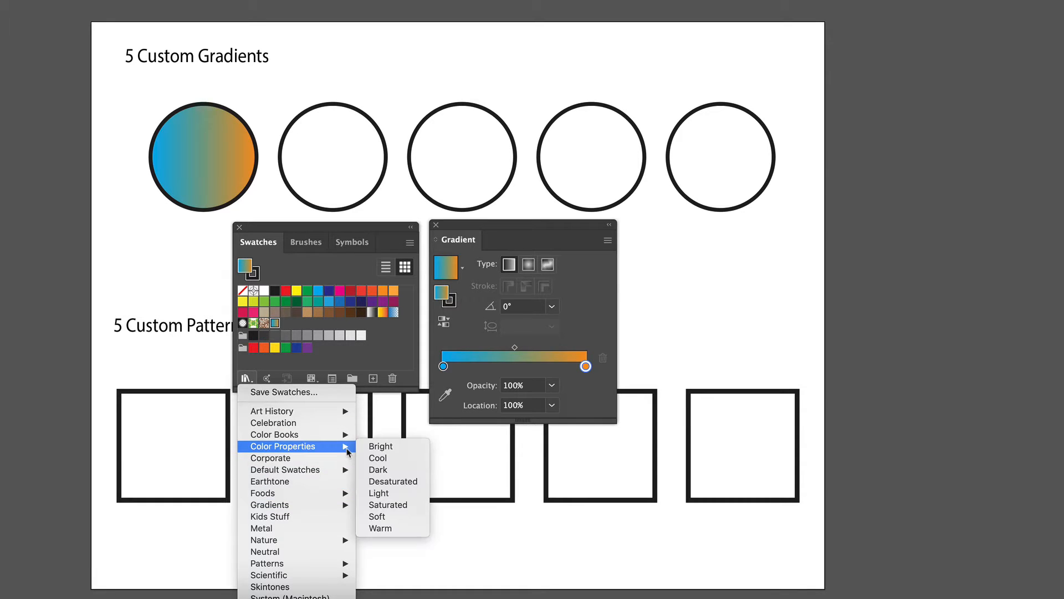
{"action": "left_click", "coordinate": [392, 482]}
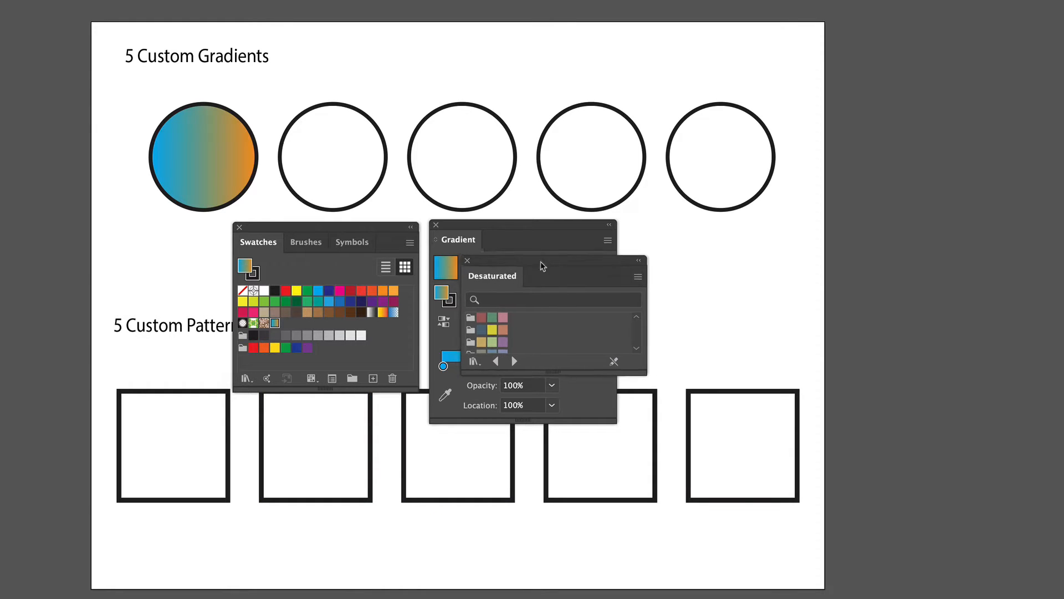
{"action": "left_click_drag", "start_coordinate": [529, 270], "coordinate": [702, 236]}
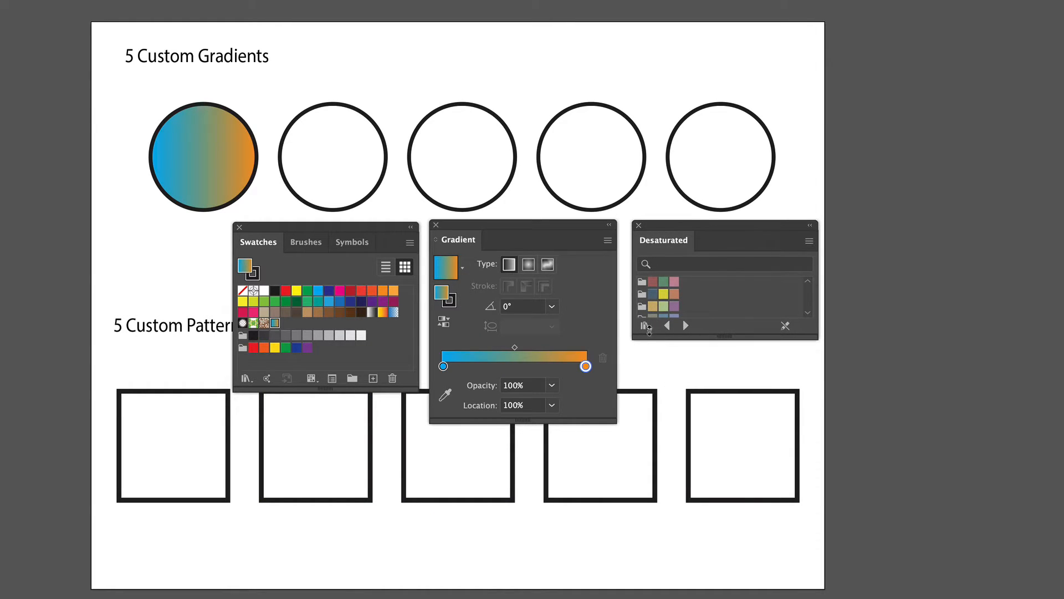
- Add Desaturated green swatches as gradient color stops and remove the blue starting stop
{"action": "left_click_drag", "start_coordinate": [663, 300], "coordinate": [485, 363]}
{"action": "scroll", "coordinate": [664, 303], "scroll_direction": "up", "scroll_amount": 1}
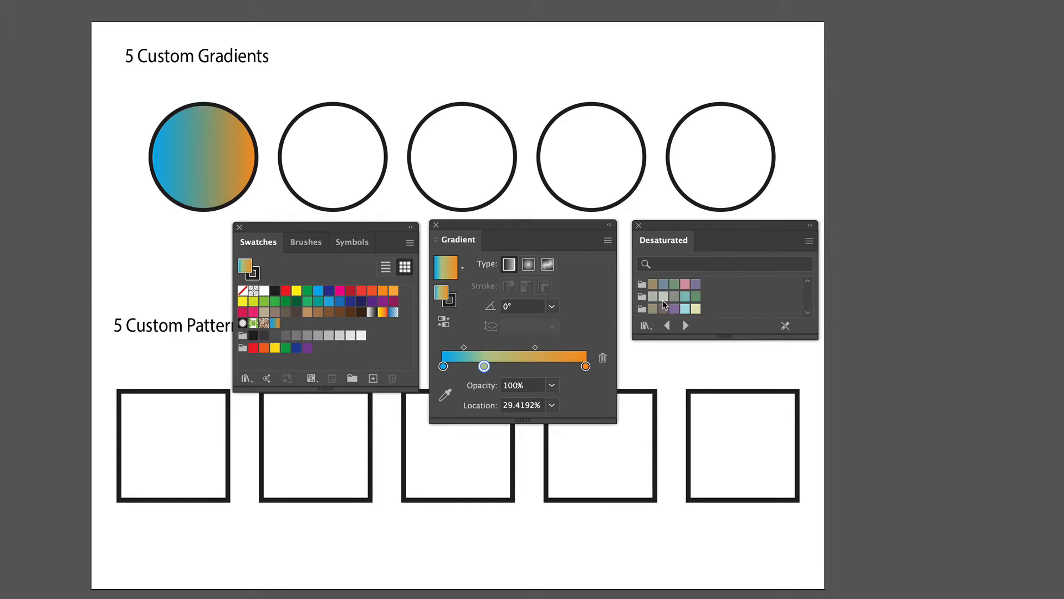
{"action": "left_click_drag", "start_coordinate": [666, 286], "coordinate": [587, 394]}
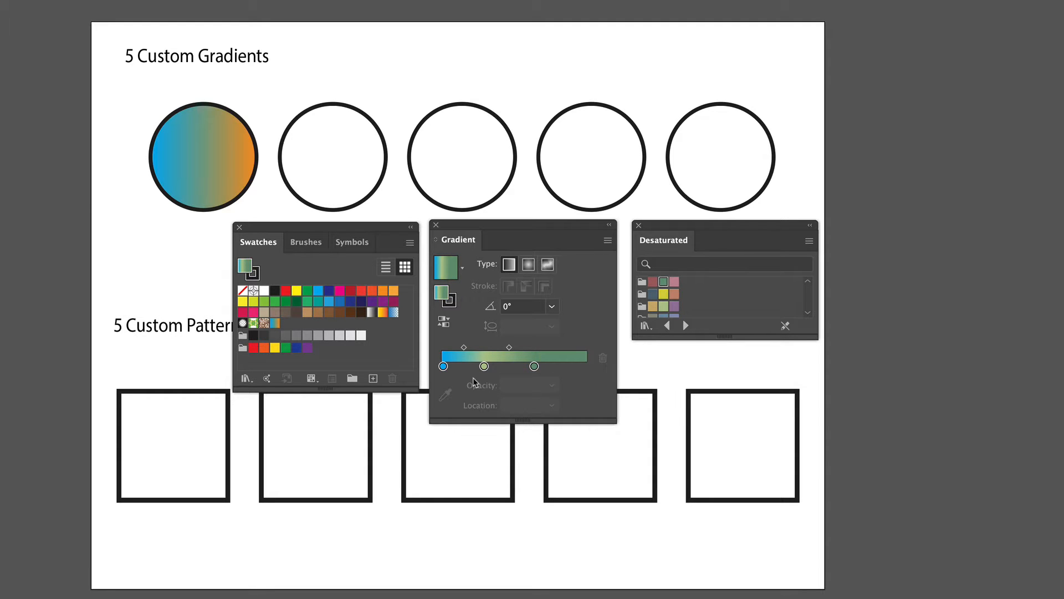
{"action": "left_click_drag", "start_coordinate": [443, 367], "coordinate": [434, 398]}
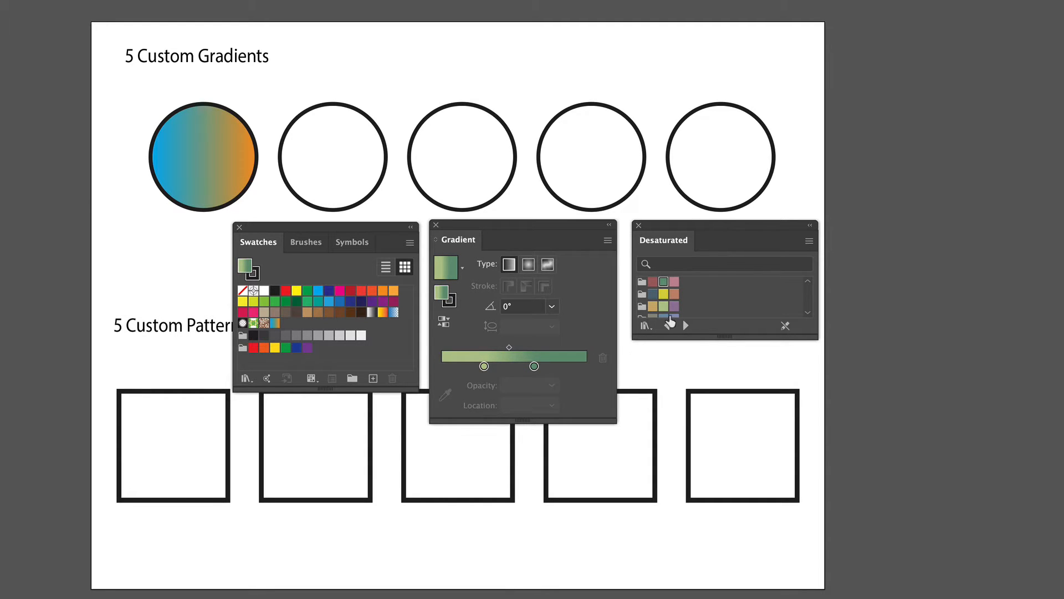
- Add another Desaturated swatch as a stop at the gradient's start and move the end stop to the right end
{"action": "scroll", "coordinate": [670, 306], "scroll_direction": "down", "scroll_amount": 3}
{"action": "scroll", "coordinate": [670, 305], "scroll_direction": "down", "scroll_amount": 3}
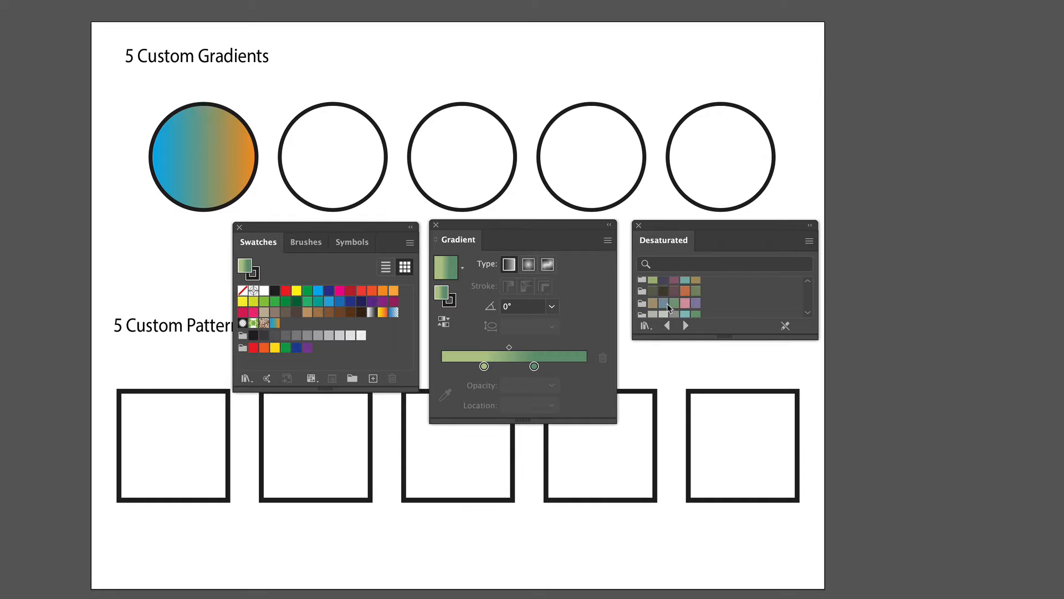
{"action": "left_click_drag", "start_coordinate": [653, 282], "coordinate": [464, 374]}
{"action": "left_click_drag", "start_coordinate": [534, 366], "coordinate": [579, 366]}
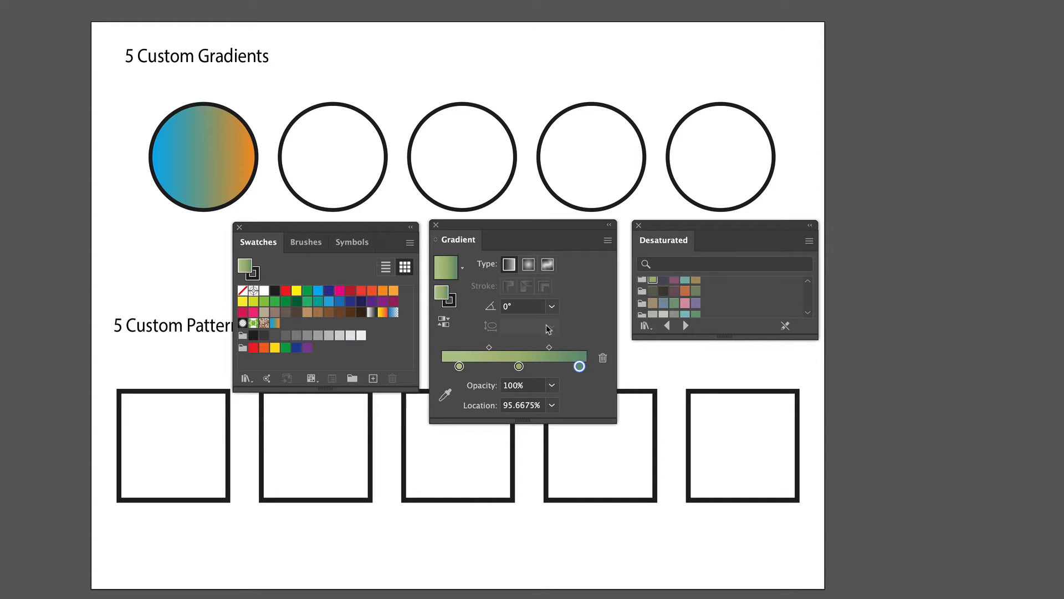
- Switch the gradient type to Radial and save the gradient as a new swatch
{"action": "left_click", "coordinate": [528, 265]}
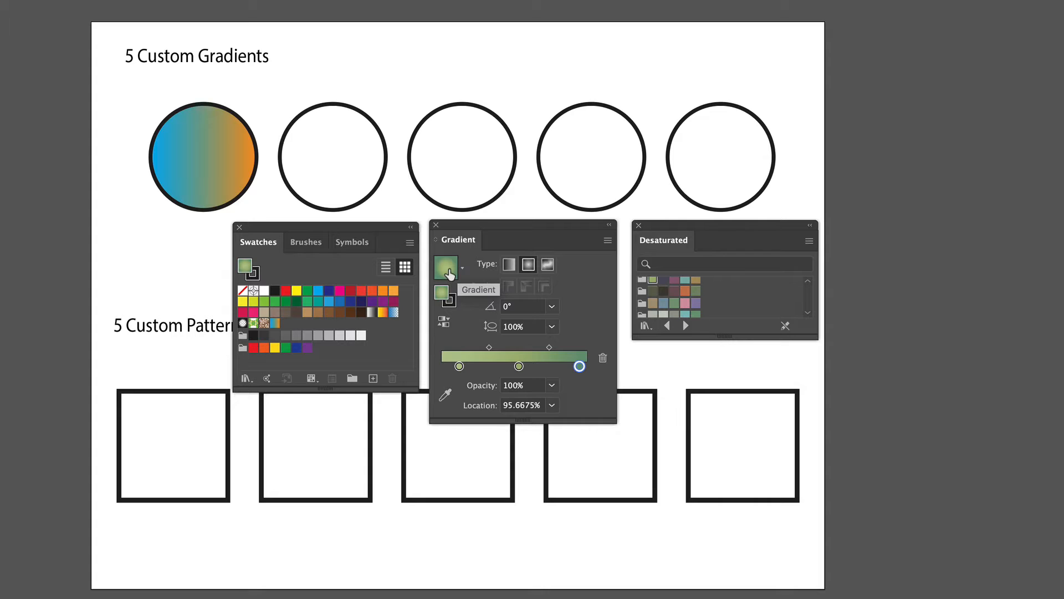
{"action": "left_click_drag", "start_coordinate": [449, 274], "coordinate": [292, 326]}
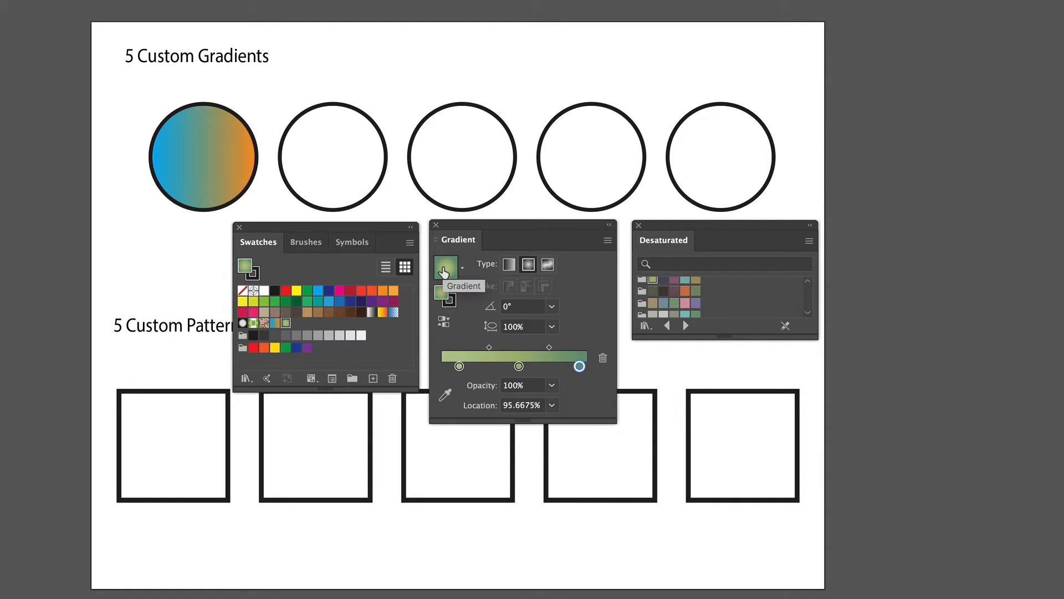
- Fill the second circle with the green radial gradient and select that circle
{"action": "left_click_drag", "start_coordinate": [439, 265], "coordinate": [349, 179]}
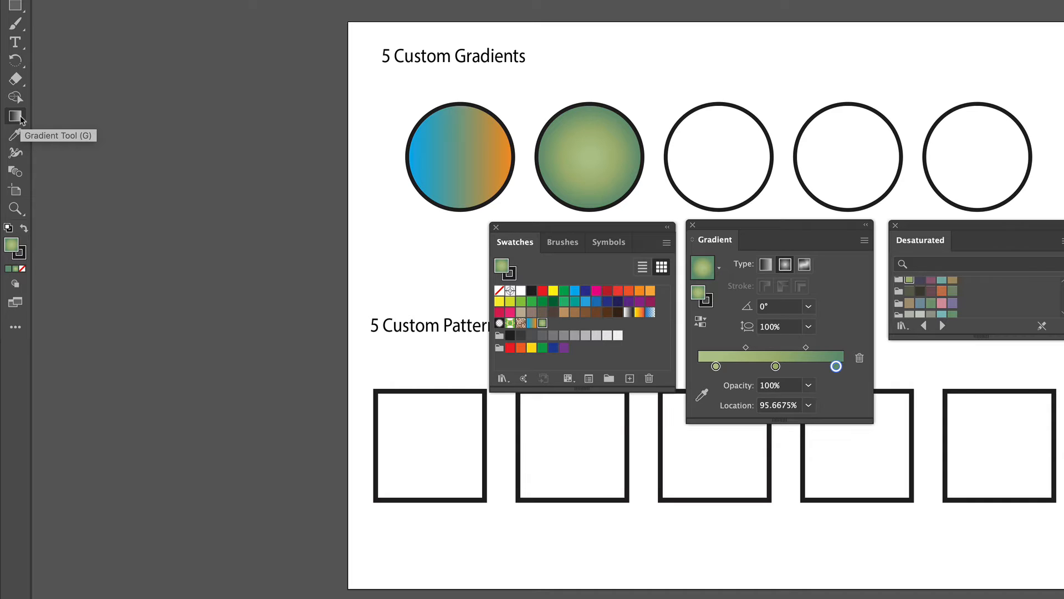
{"action": "left_click", "coordinate": [21, 119]}
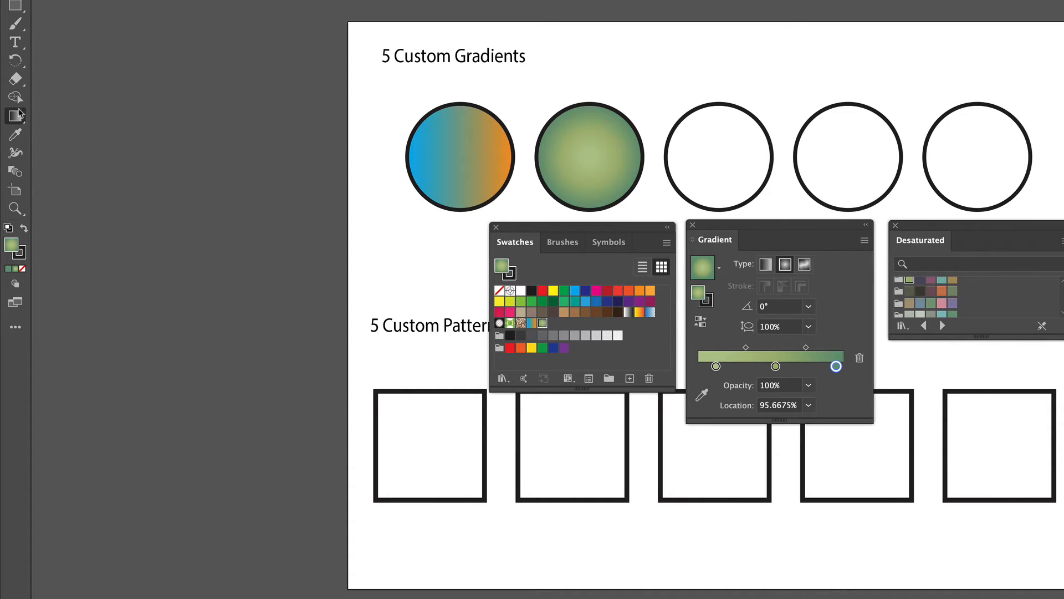
{"action": "key", "text": "v"}
{"action": "left_click", "coordinate": [616, 194]}
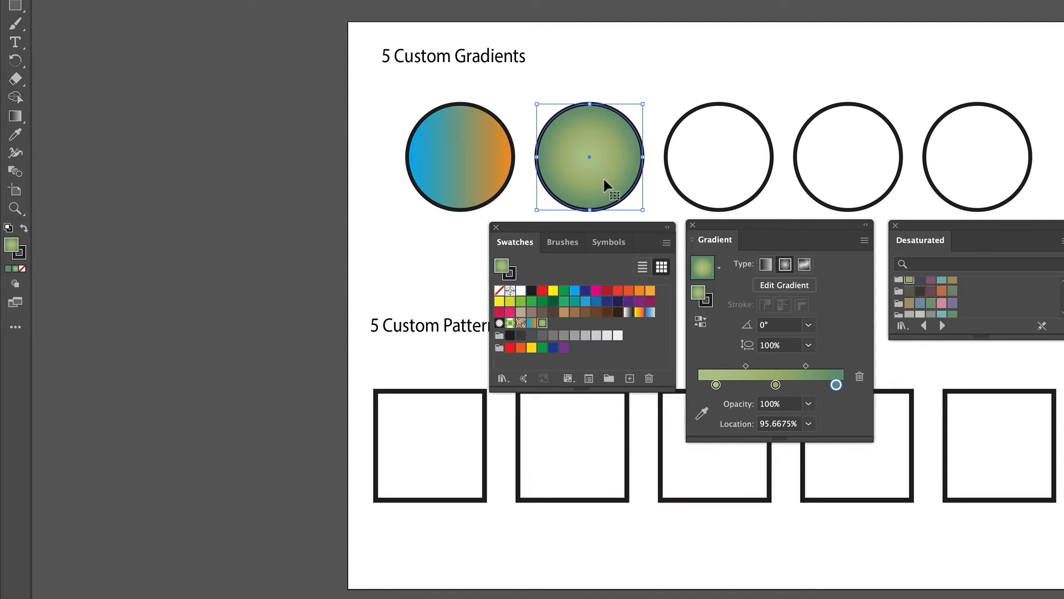
- With the Gradient tool, move the radial gradient's center upward and rotate and reshape its ellipse on the second circle
{"action": "key", "text": "g"}
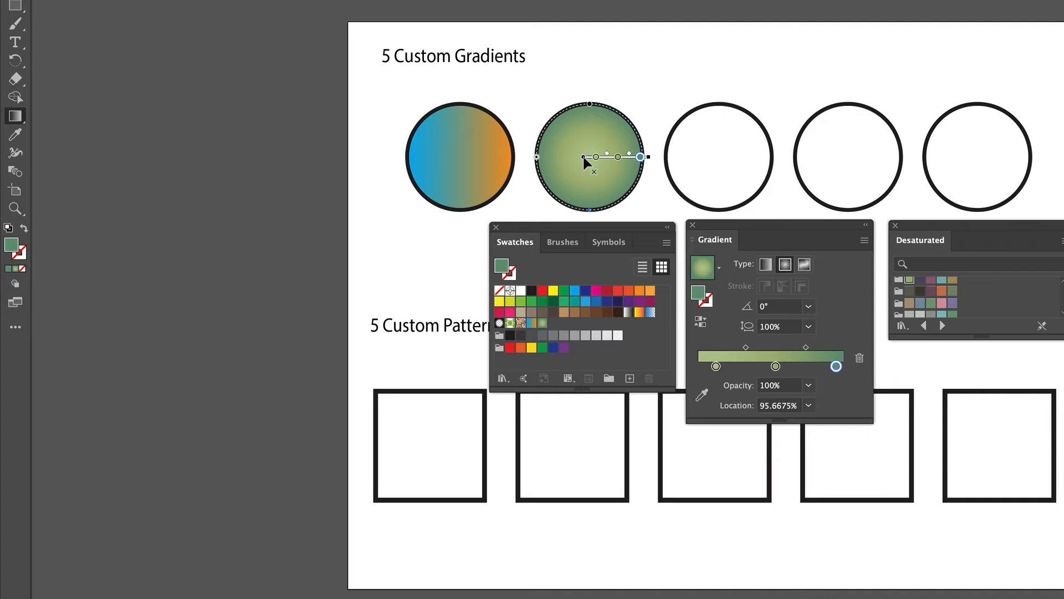
{"action": "mouse_move", "coordinate": [585, 159]}
{"action": "left_mouse_down"}
{"action": "mouse_move", "coordinate": [566, 142]}
{"action": "mouse_move", "coordinate": [588, 151]}
{"action": "mouse_move", "coordinate": [583, 142]}
{"action": "left_mouse_up"}
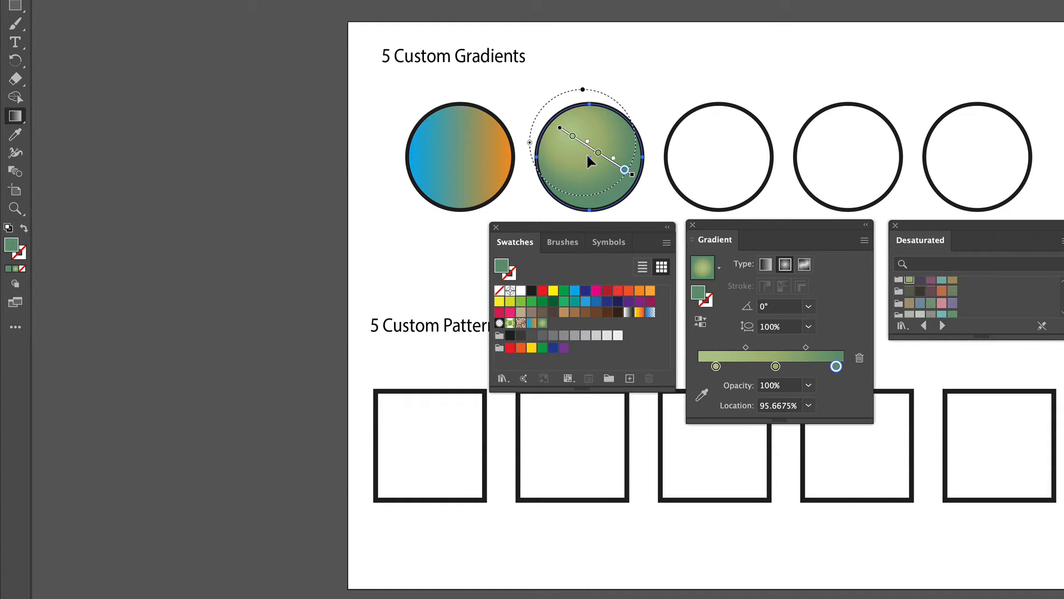
{"action": "mouse_move", "coordinate": [625, 171]}
{"action": "left_mouse_down"}
{"action": "mouse_move", "coordinate": [593, 155]}
{"action": "mouse_move", "coordinate": [641, 181]}
{"action": "mouse_move", "coordinate": [632, 173]}
{"action": "left_mouse_up"}
{"action": "left_click", "coordinate": [599, 154]}
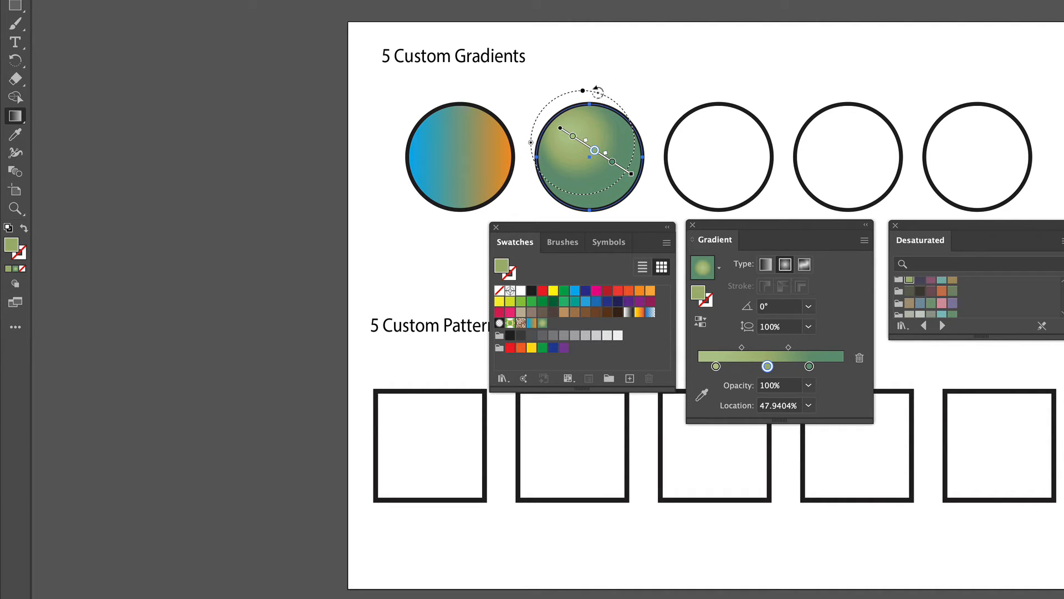
{"action": "left_click_drag", "start_coordinate": [583, 88], "coordinate": [560, 96]}
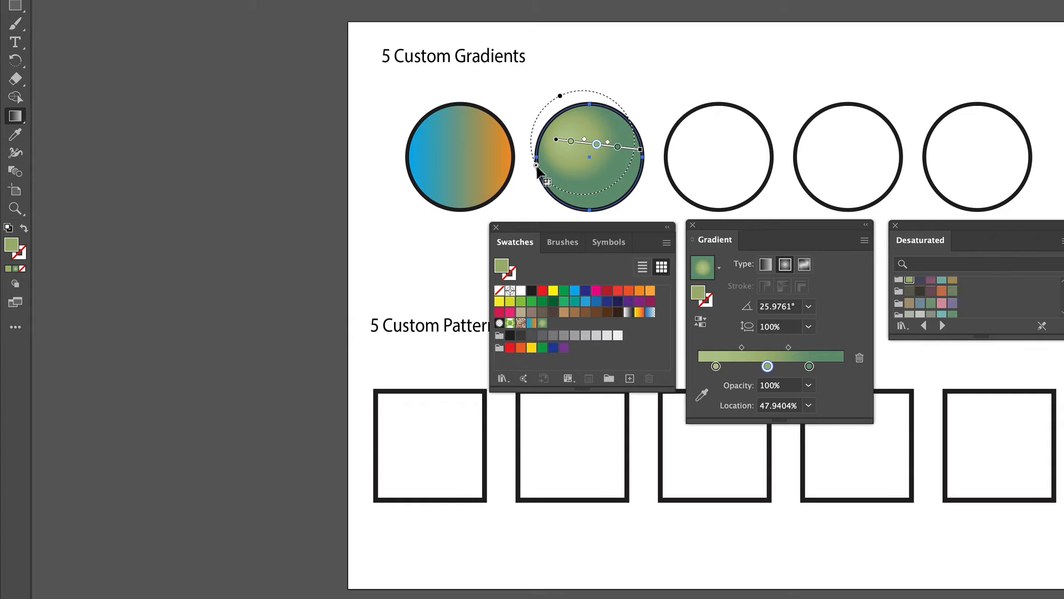
{"action": "mouse_move", "coordinate": [536, 165]}
{"action": "left_mouse_down"}
{"action": "mouse_move", "coordinate": [531, 172]}
{"action": "mouse_move", "coordinate": [543, 166]}
{"action": "left_mouse_up"}
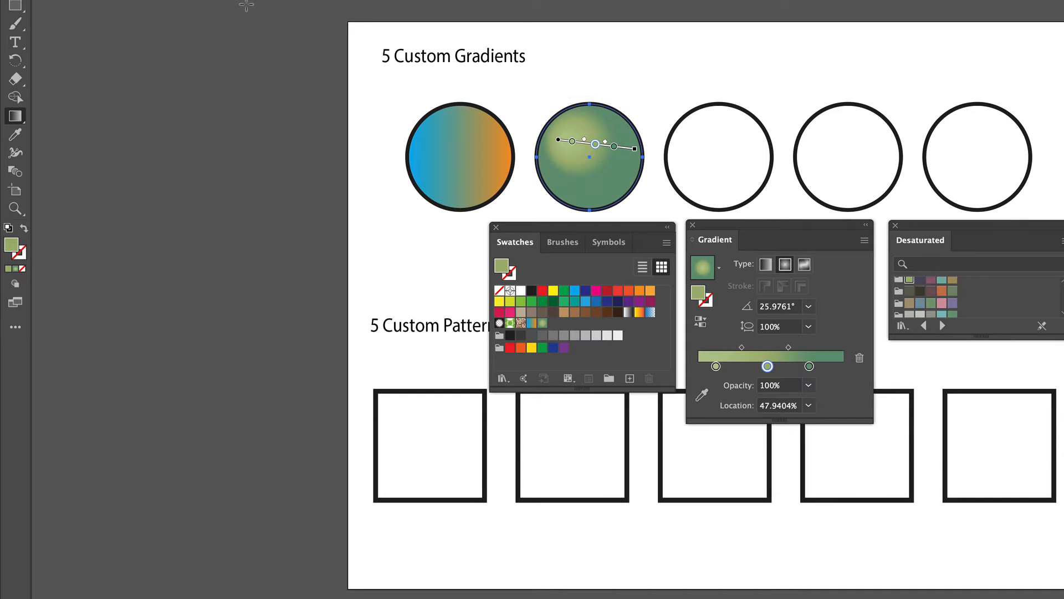
{"action": "key", "text": "v"}
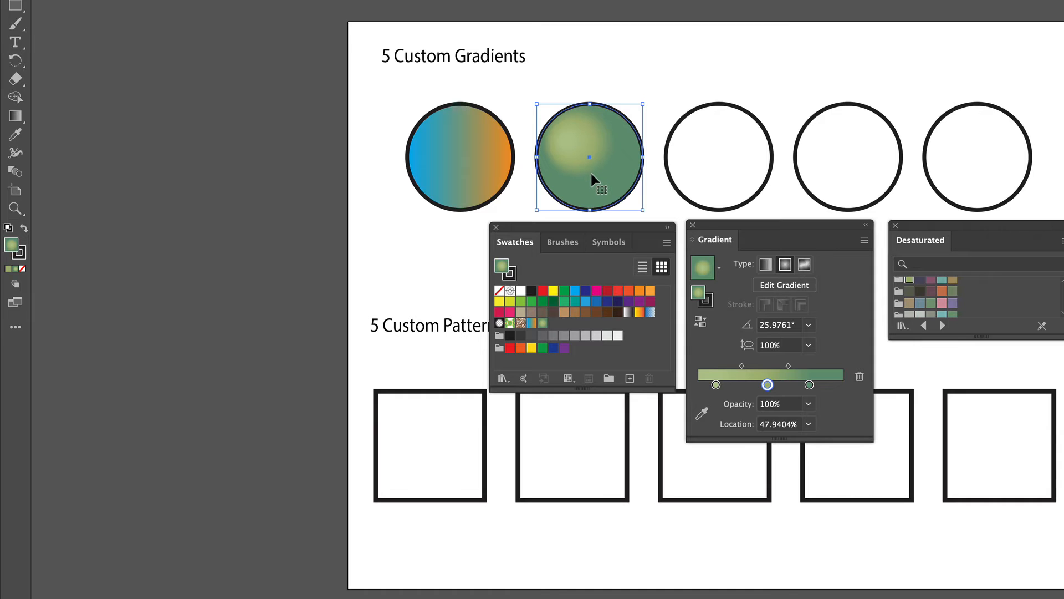
- Select the third circle and fill it with the green radial gradient after trying a pink freeform fill
{"action": "left_click", "coordinate": [704, 185]}
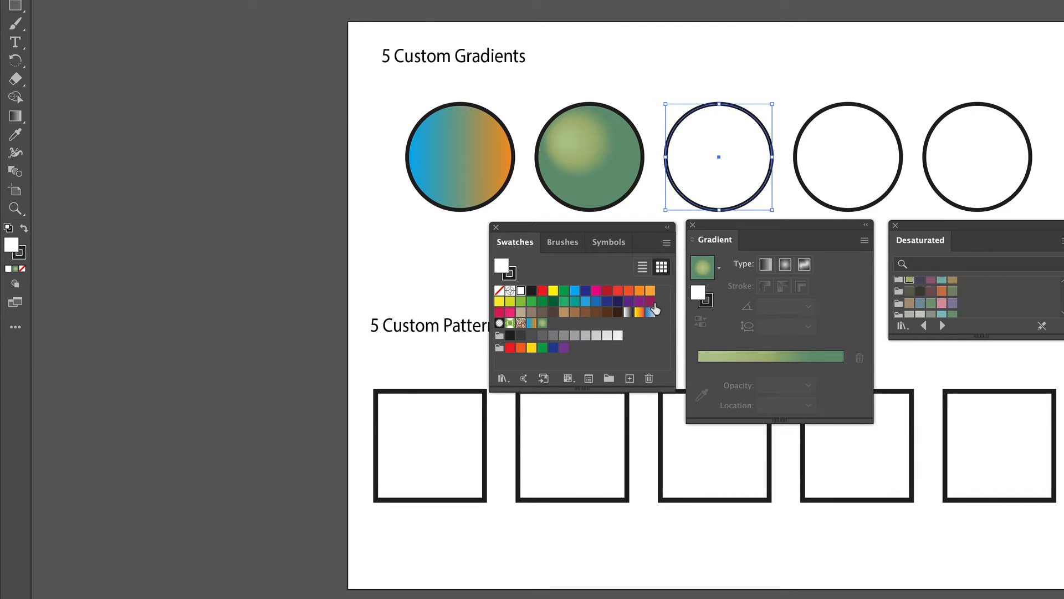
{"action": "left_click", "coordinate": [805, 265]}
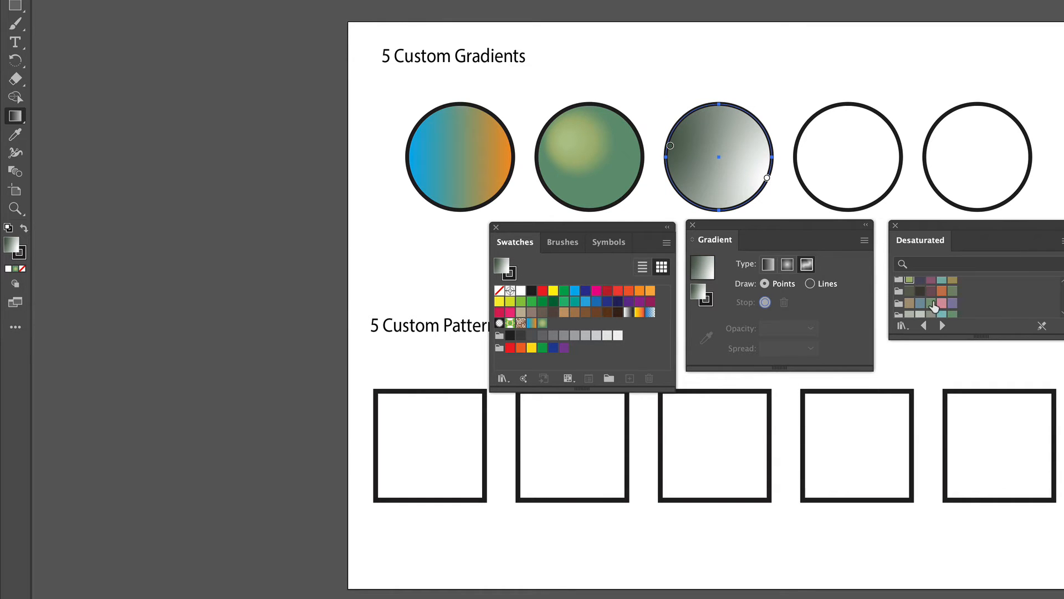
{"action": "left_click", "coordinate": [938, 303]}
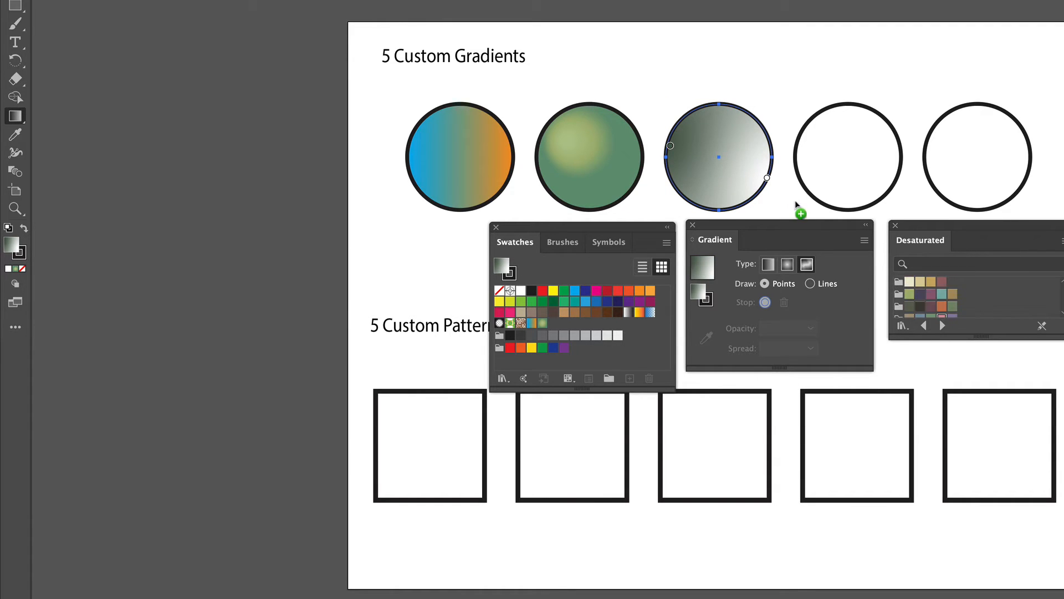
{"action": "left_click_drag", "start_coordinate": [748, 153], "coordinate": [749, 155]}
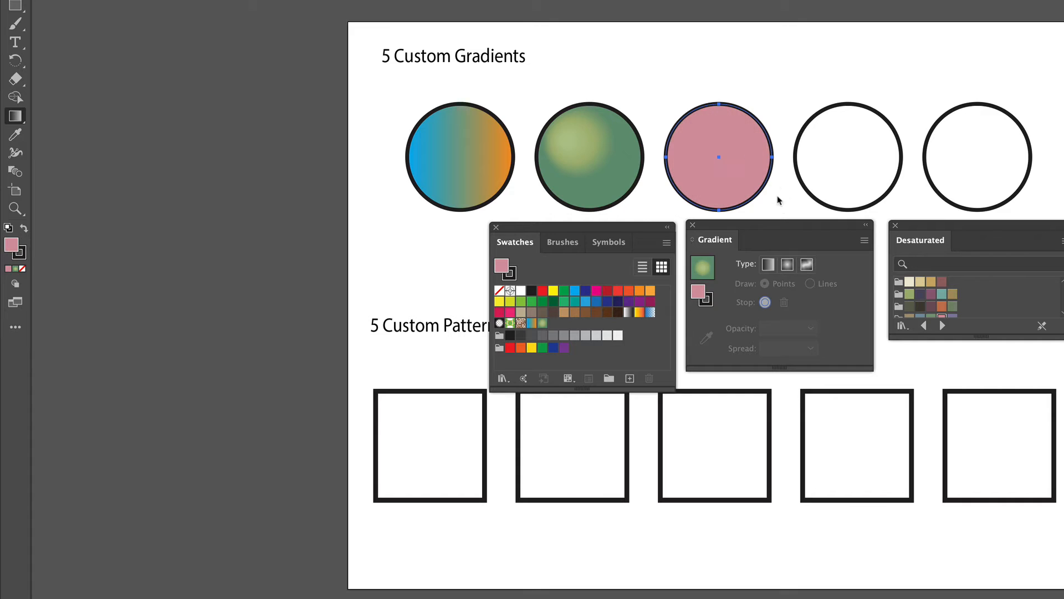
{"action": "left_click", "coordinate": [743, 183]}
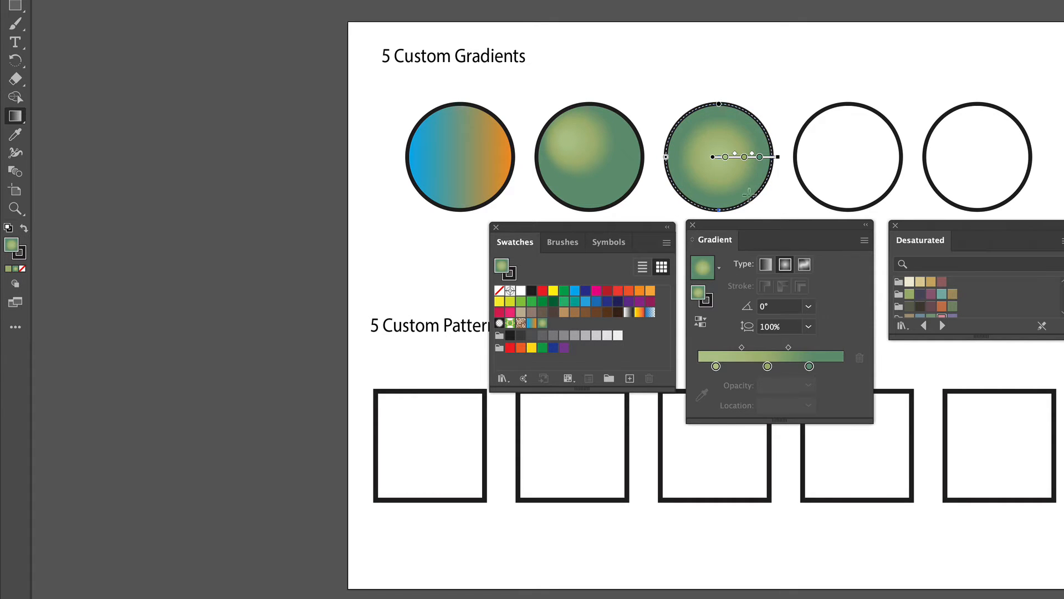
{"action": "key", "text": "v"}
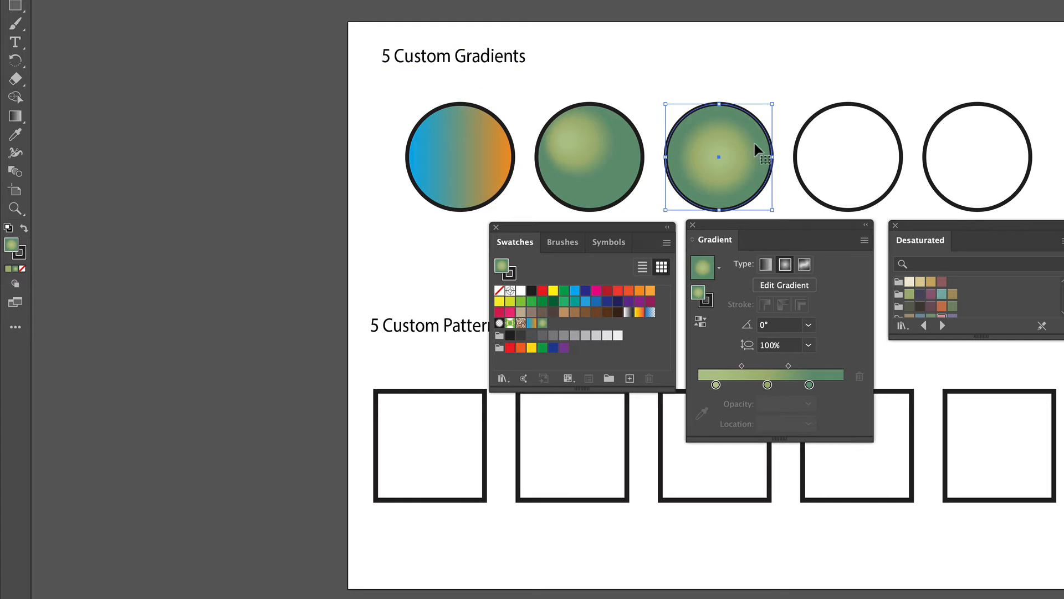
- Convert the third circle's fill to a freeform gradient with Points and add and position several color points
{"action": "left_click", "coordinate": [805, 266]}
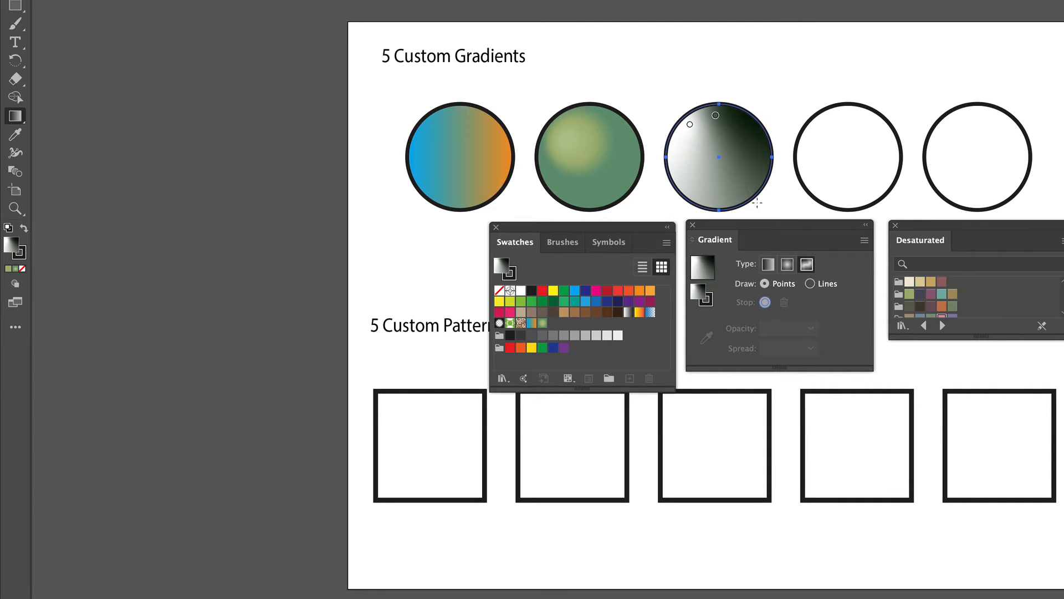
{"action": "left_click", "coordinate": [746, 144]}
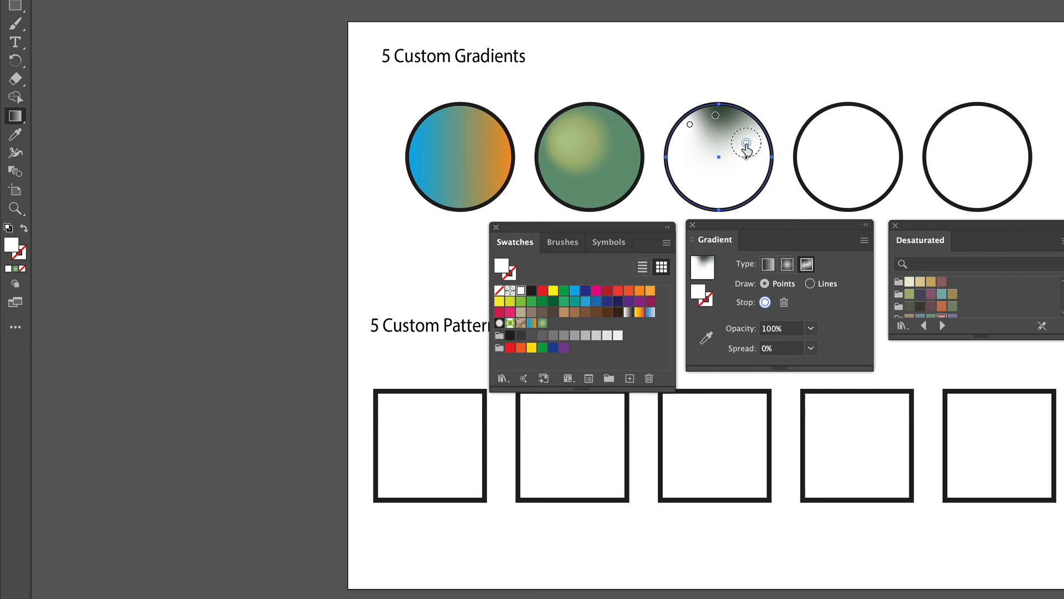
{"action": "left_click", "coordinate": [735, 174]}
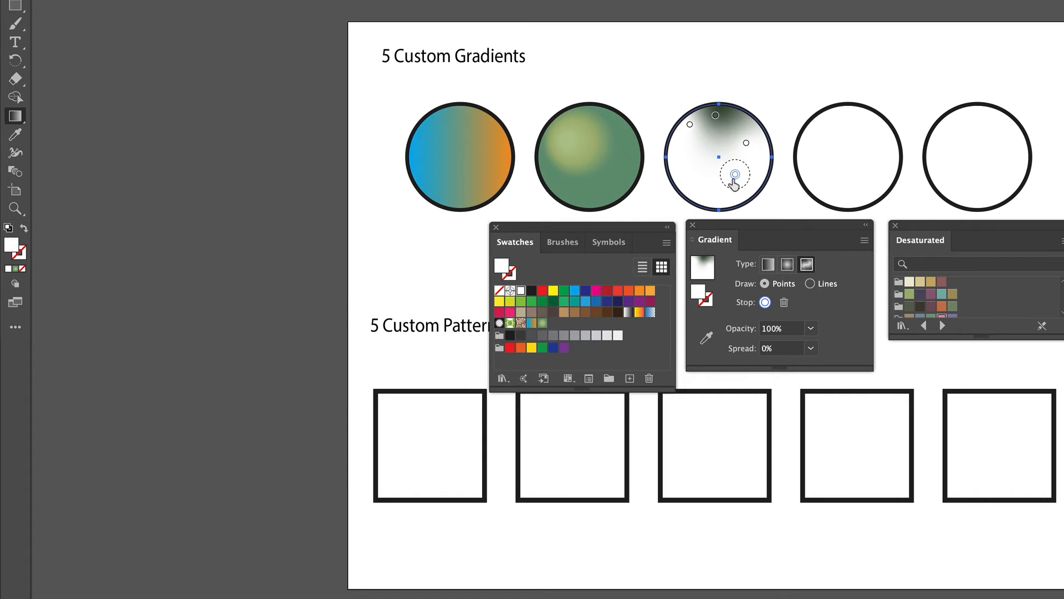
{"action": "left_click", "coordinate": [695, 180]}
{"action": "left_click", "coordinate": [687, 151]}
{"action": "mouse_move", "coordinate": [695, 182]}
{"action": "left_mouse_down"}
{"action": "mouse_move", "coordinate": [709, 189]}
{"action": "mouse_move", "coordinate": [700, 188]}
{"action": "left_mouse_up"}
{"action": "left_click_drag", "start_coordinate": [735, 174], "coordinate": [741, 178]}
{"action": "left_click_drag", "start_coordinate": [687, 150], "coordinate": [686, 155]}
{"action": "left_click_drag", "start_coordinate": [716, 115], "coordinate": [725, 121]}
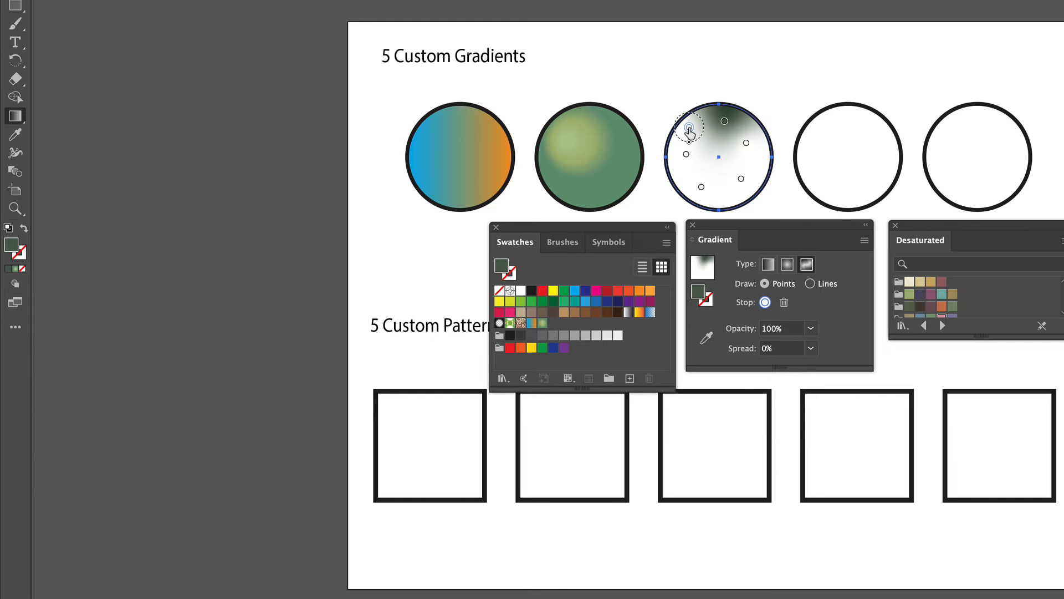
- Color the lower-right freeform point with an orange Desaturated swatch and reposition neighbouring points
{"action": "left_click", "coordinate": [689, 129]}
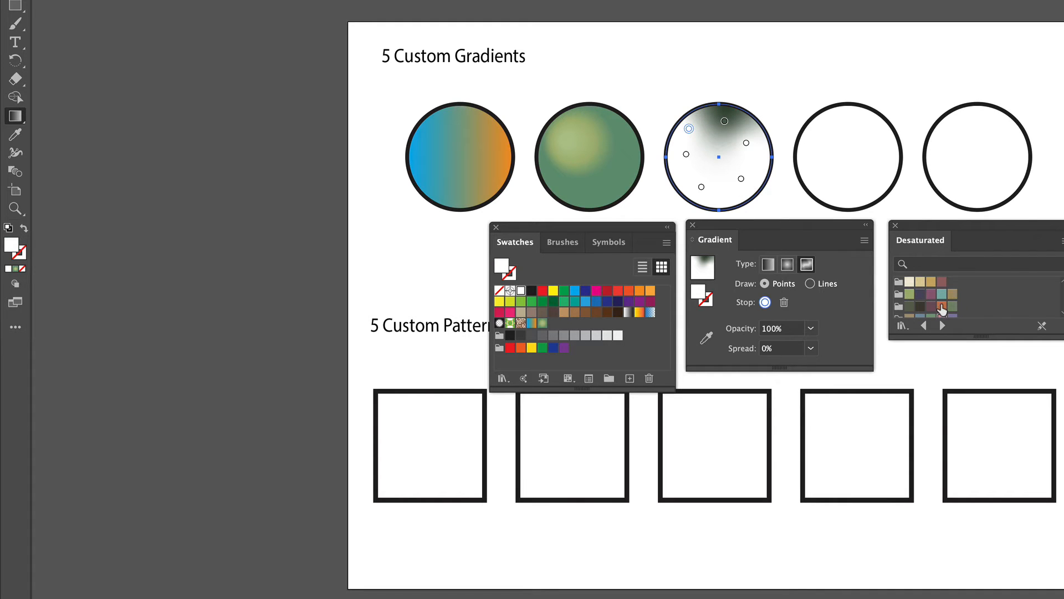
{"action": "left_click_drag", "start_coordinate": [941, 308], "coordinate": [742, 179]}
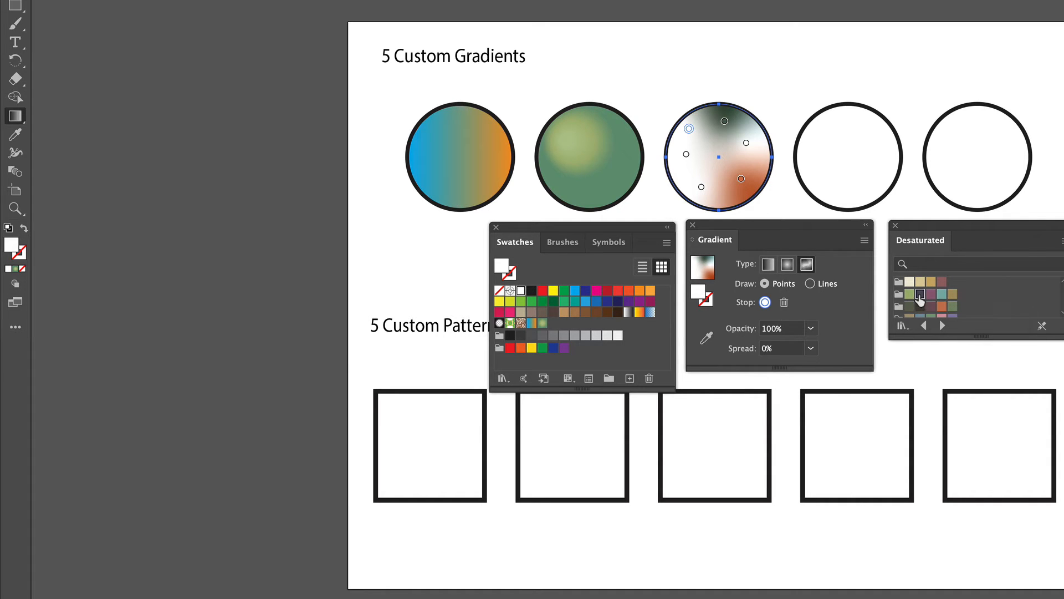
{"action": "left_click_drag", "start_coordinate": [729, 210], "coordinate": [701, 187]}
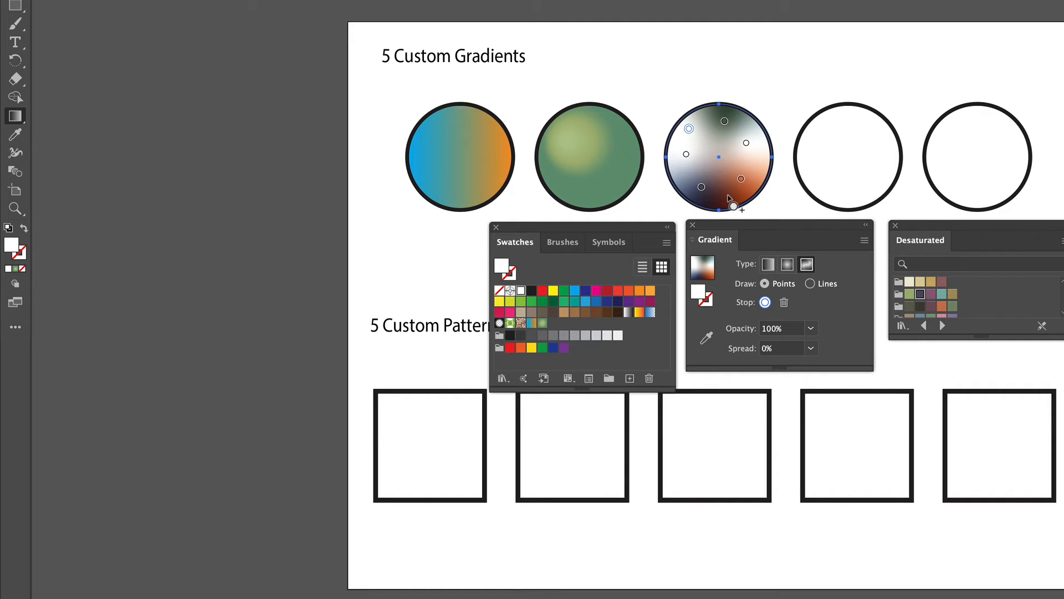
{"action": "left_click_drag", "start_coordinate": [954, 300], "coordinate": [889, 238]}
{"action": "left_click_drag", "start_coordinate": [747, 145], "coordinate": [747, 145]}
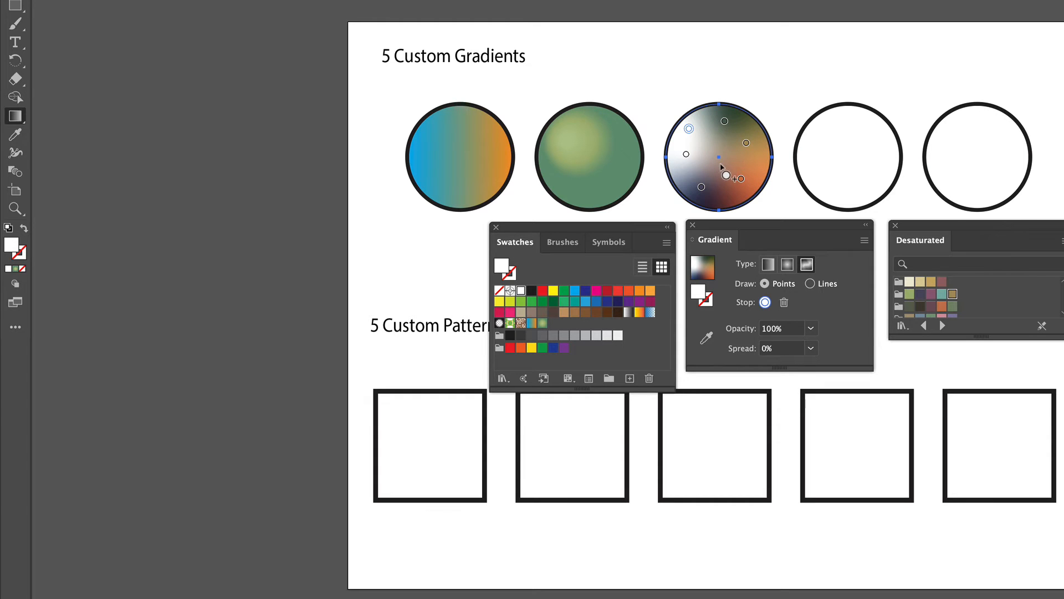
{"action": "left_click_drag", "start_coordinate": [744, 182], "coordinate": [741, 178]}
- Color the left and upper-left freeform points with Desaturated swatches, adjust the remaining points, and move the Swatches panel aside
{"action": "left_click_drag", "start_coordinate": [919, 287], "coordinate": [688, 157]}
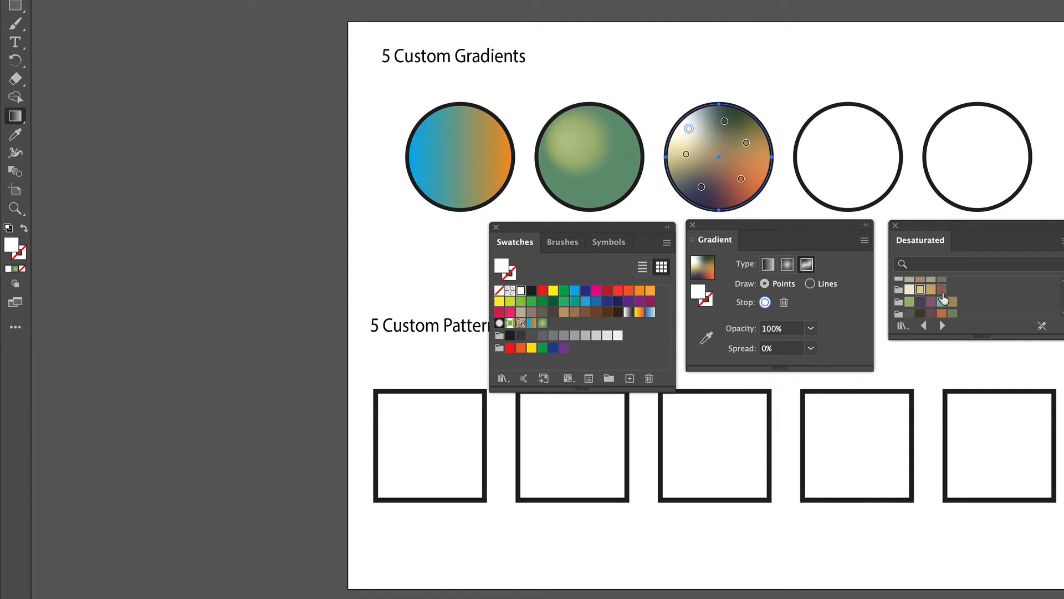
{"action": "left_click_drag", "start_coordinate": [943, 305], "coordinate": [688, 128]}
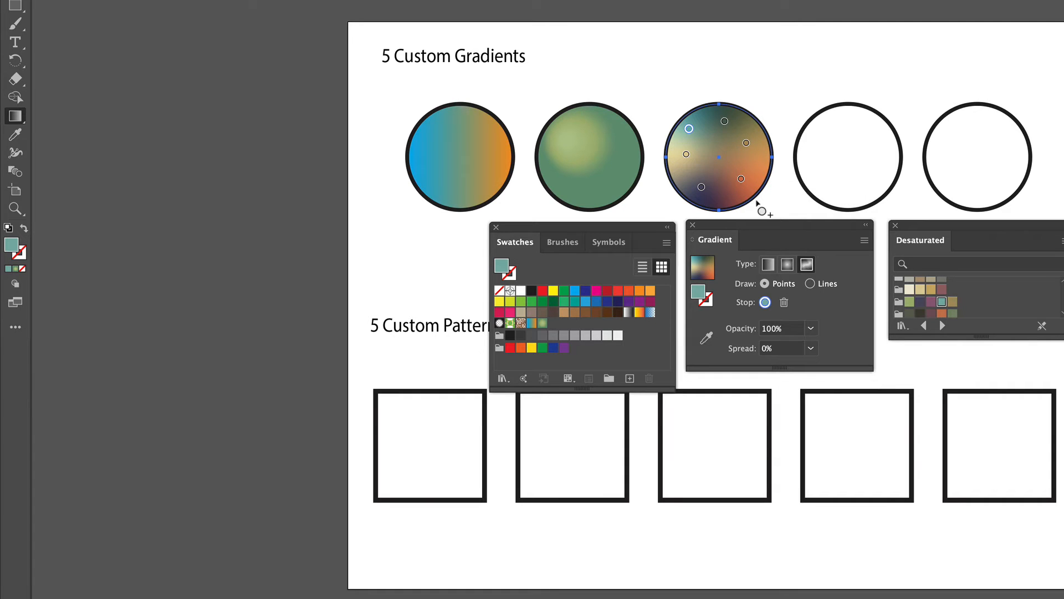
{"action": "left_click", "coordinate": [741, 179]}
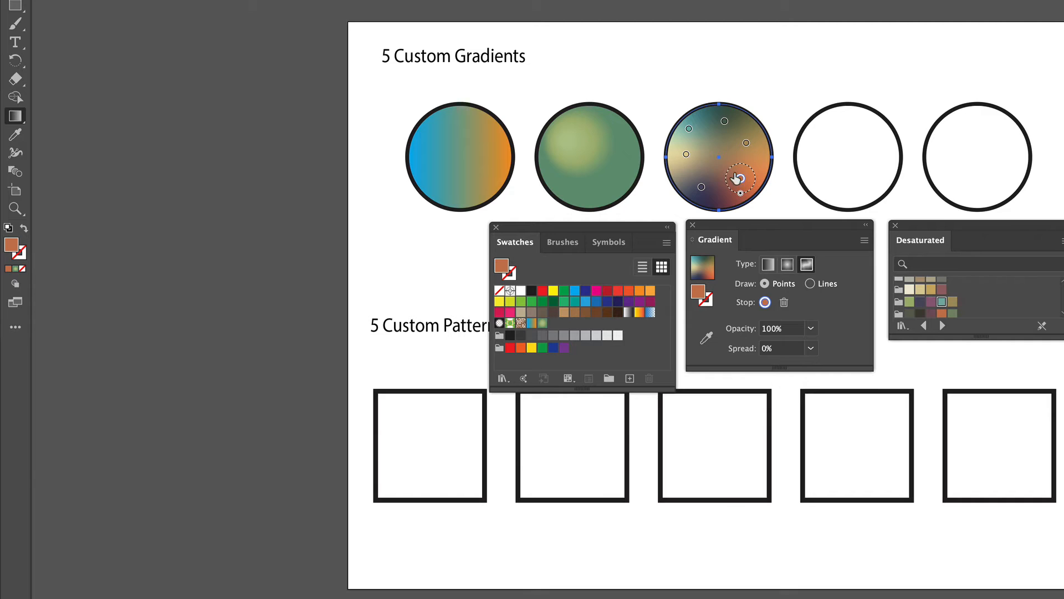
{"action": "left_click_drag", "start_coordinate": [742, 194], "coordinate": [706, 189]}
{"action": "left_click", "coordinate": [746, 144]}
{"action": "left_click", "coordinate": [721, 124]}
{"action": "left_click", "coordinate": [687, 155]}
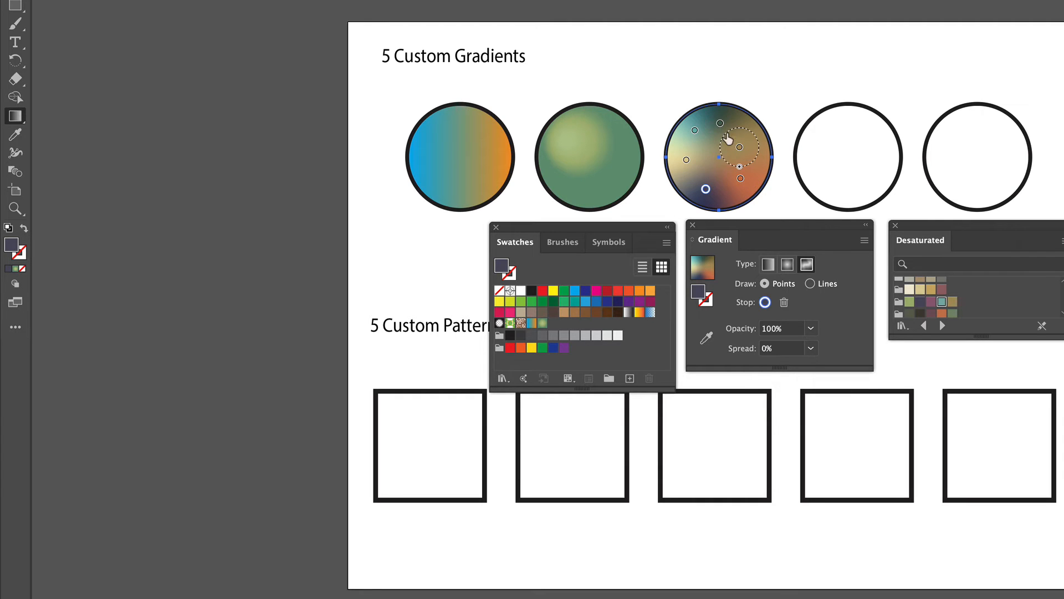
{"action": "left_click", "coordinate": [704, 189]}
{"action": "left_click_drag", "start_coordinate": [616, 227], "coordinate": [1059, 84]}
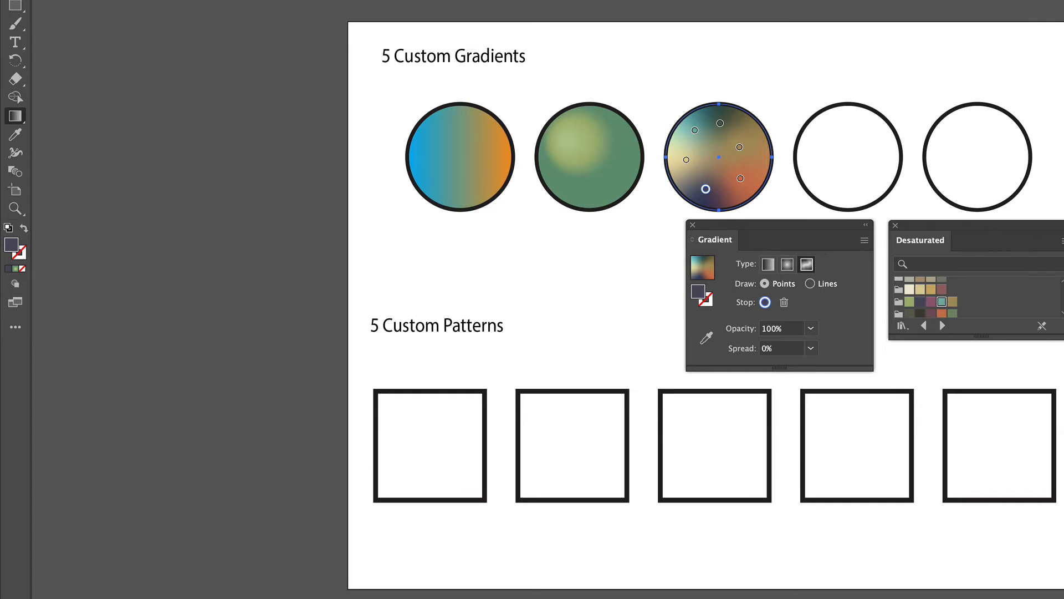
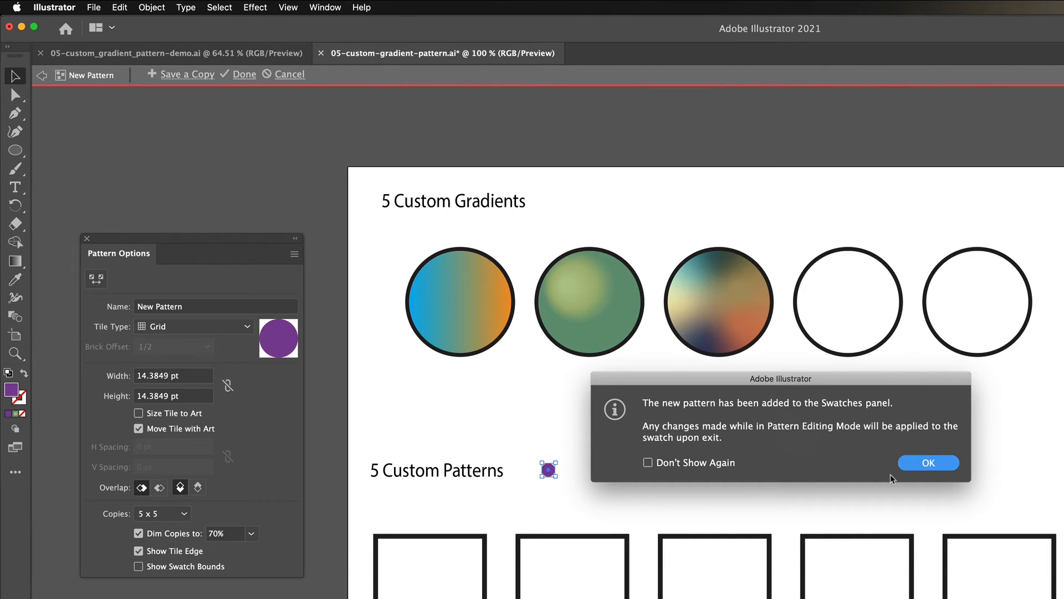
- Preview the tile types, set the purple dot pattern's tile type to Brick by Row, and finish editing the pattern
{"action": "left_click", "coordinate": [931, 465]}
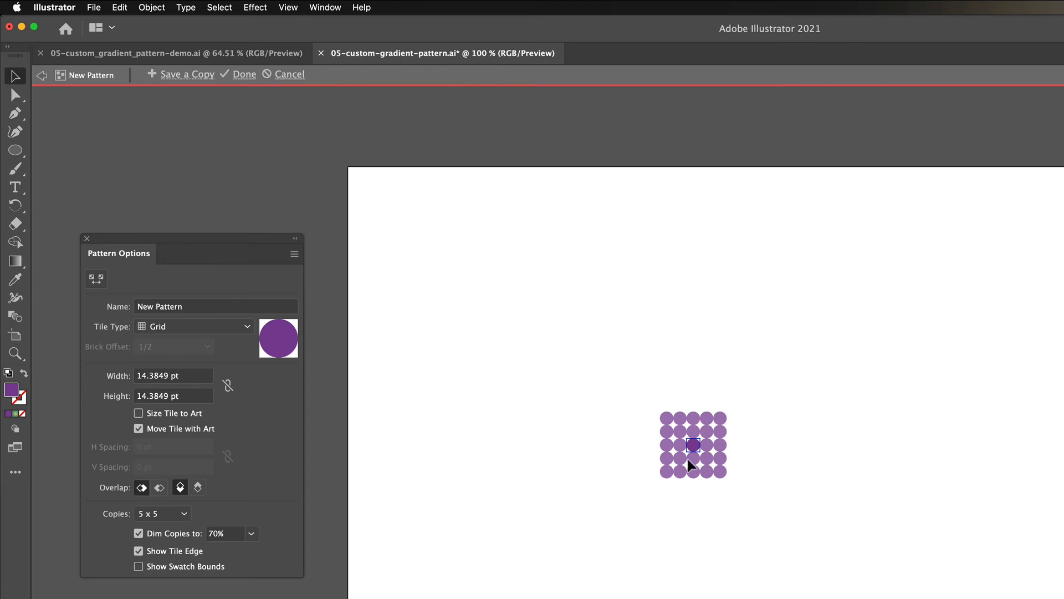
{"action": "left_click_drag", "start_coordinate": [185, 245], "coordinate": [527, 334]}
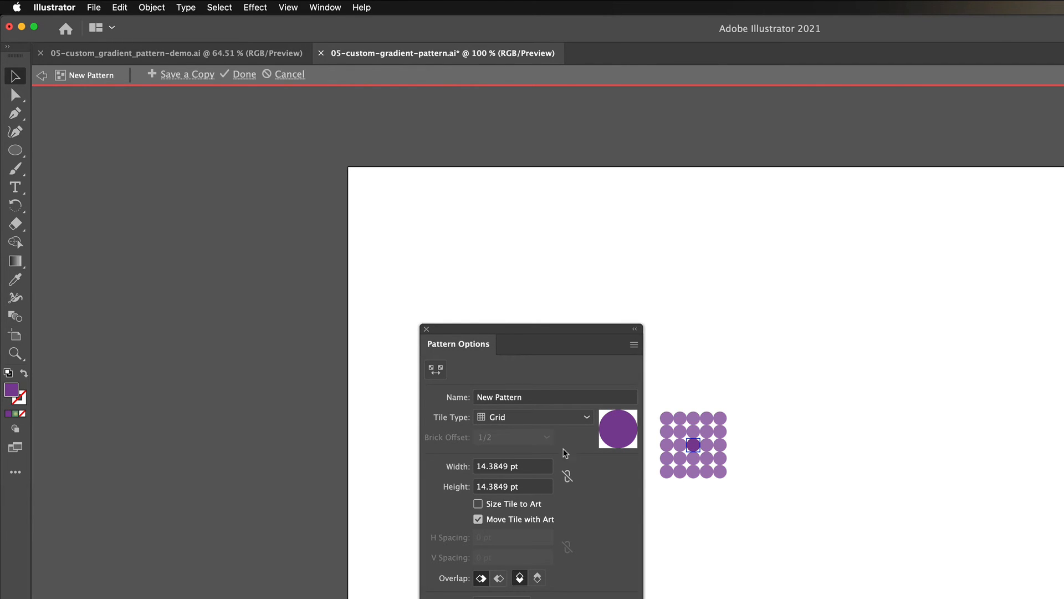
{"action": "left_click", "coordinate": [581, 421]}
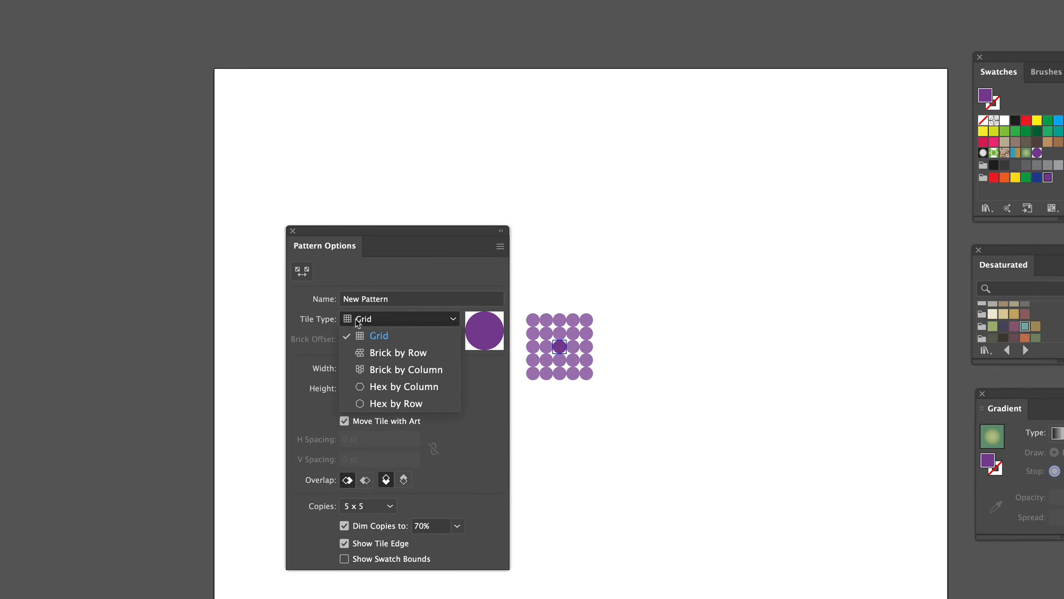
{"action": "left_click", "coordinate": [387, 355]}
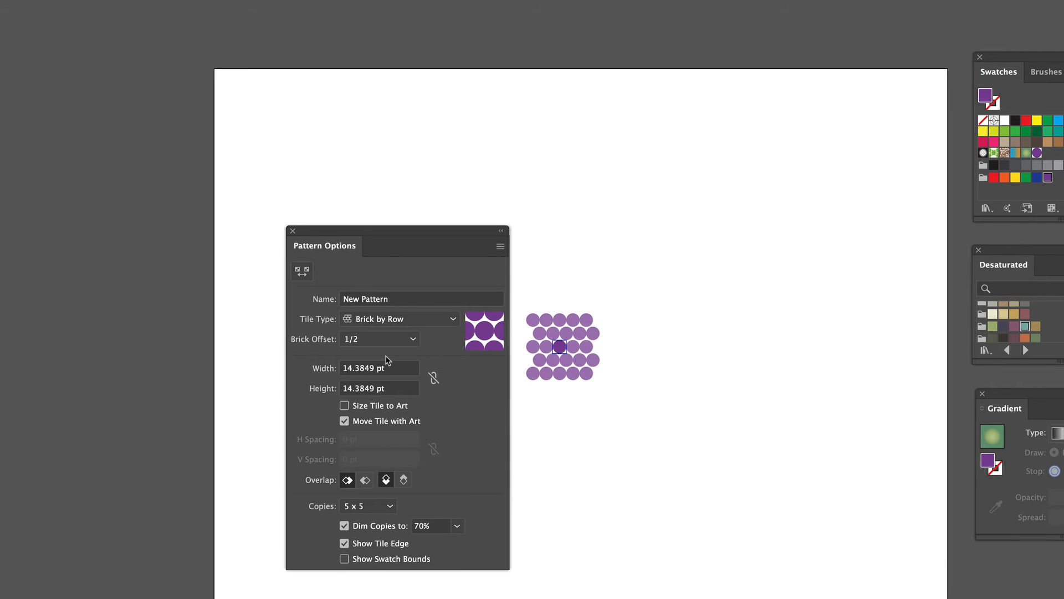
{"action": "left_click", "coordinate": [392, 322]}
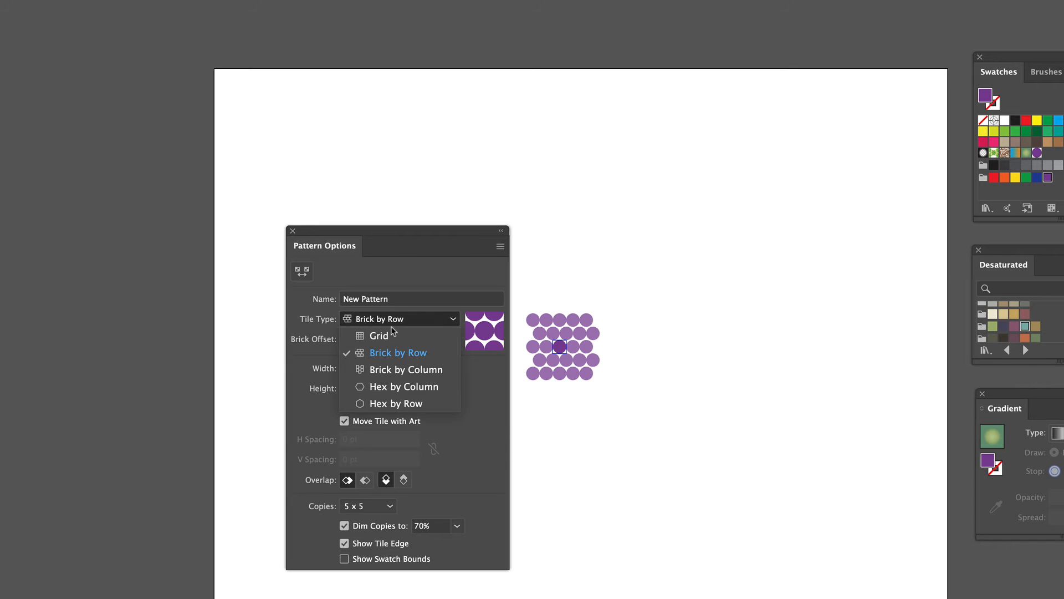
{"action": "left_click", "coordinate": [388, 370]}
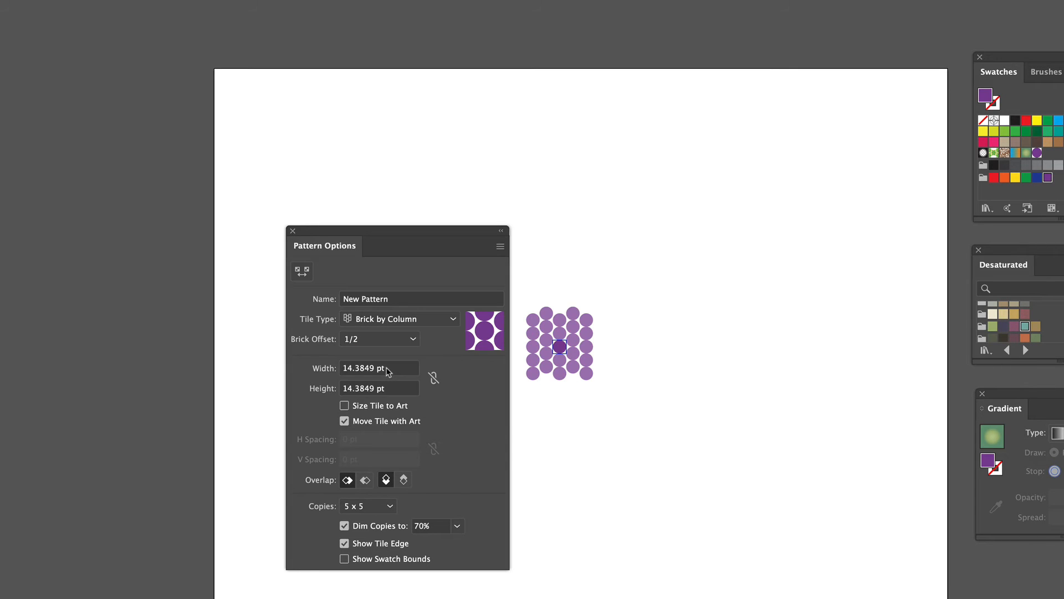
{"action": "left_click", "coordinate": [407, 325]}
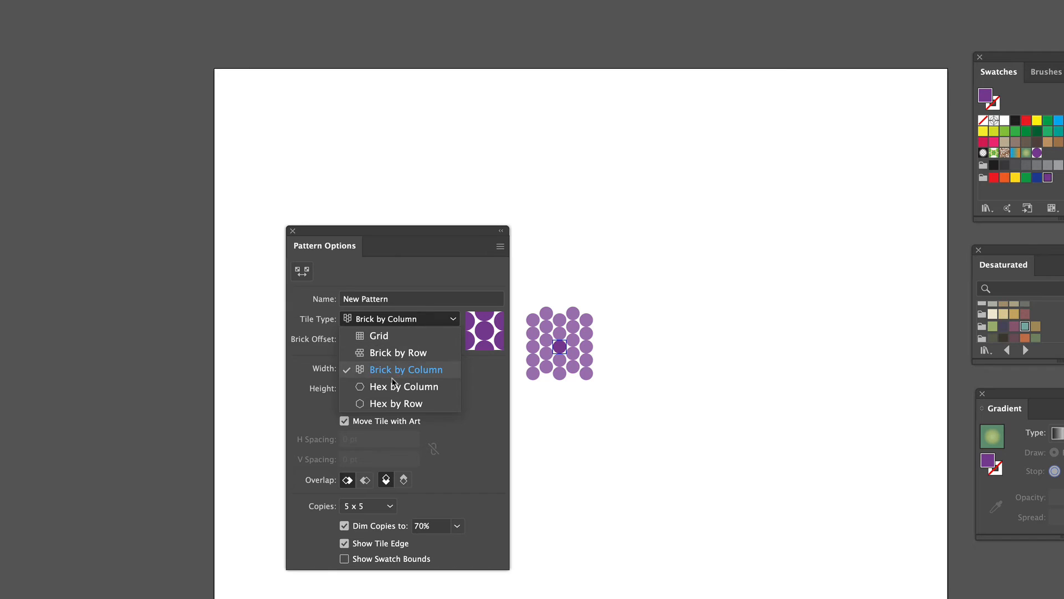
{"action": "left_click", "coordinate": [394, 383]}
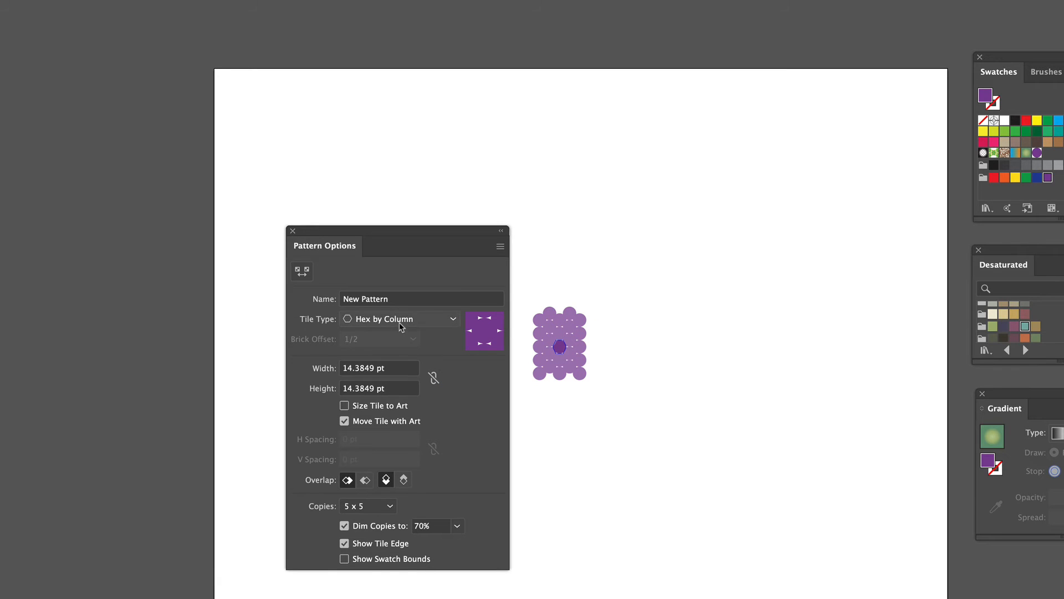
{"action": "left_click", "coordinate": [399, 320]}
{"action": "left_click", "coordinate": [391, 403]}
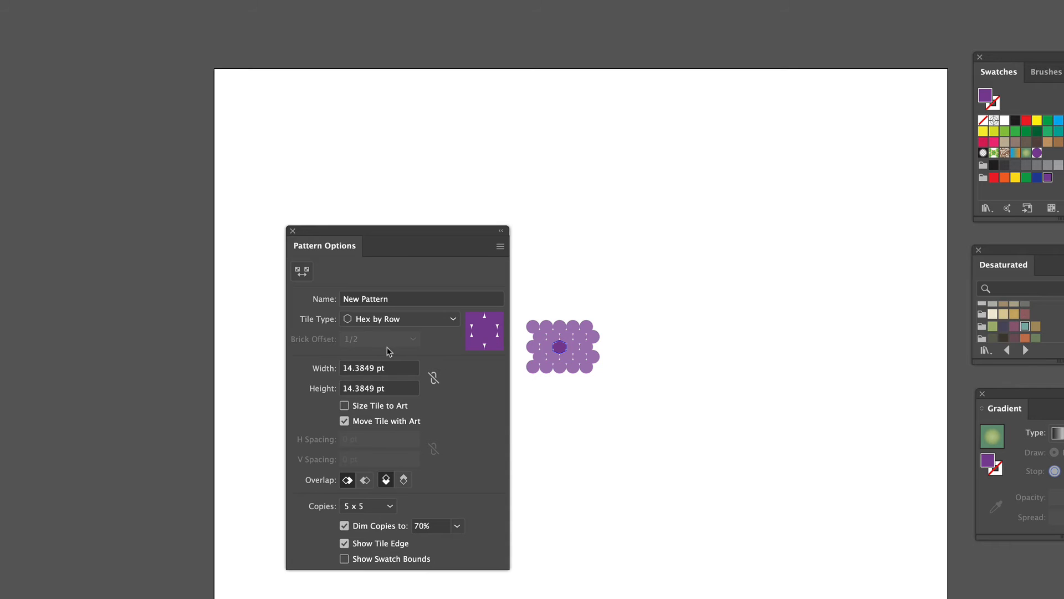
{"action": "left_click", "coordinate": [392, 319]}
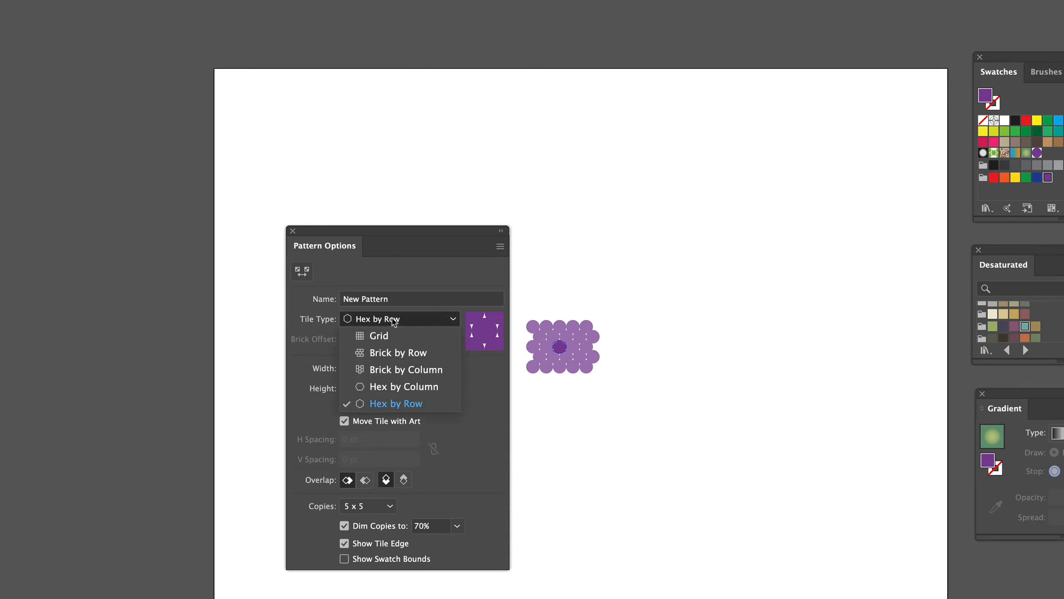
{"action": "left_click", "coordinate": [379, 355]}
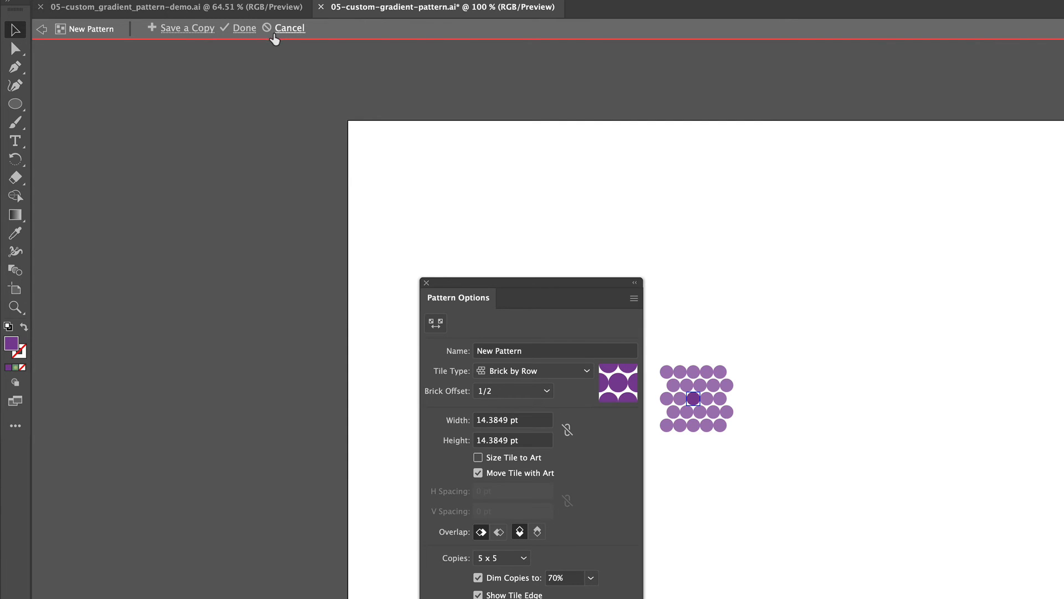
{"action": "left_click", "coordinate": [243, 29]}
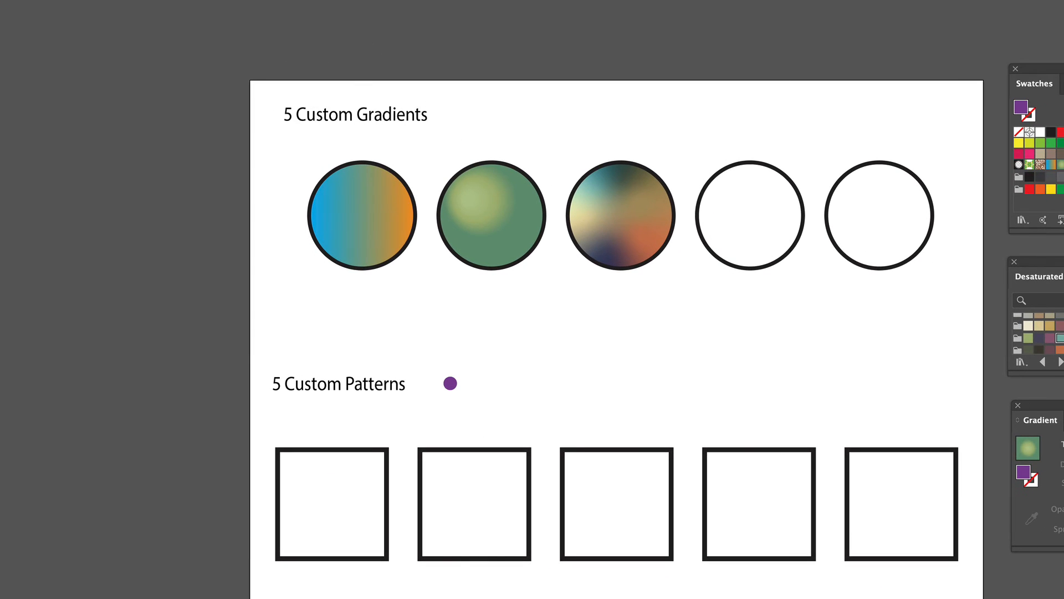
- Fill the first square with the new purple dot pattern swatch
{"action": "mouse_move", "coordinate": [1035, 83]}
{"action": "left_mouse_down"}
{"action": "mouse_move", "coordinate": [896, 128]}
{"action": "mouse_move", "coordinate": [616, 247]}
{"action": "mouse_move", "coordinate": [604, 265]}
{"action": "left_mouse_up"}
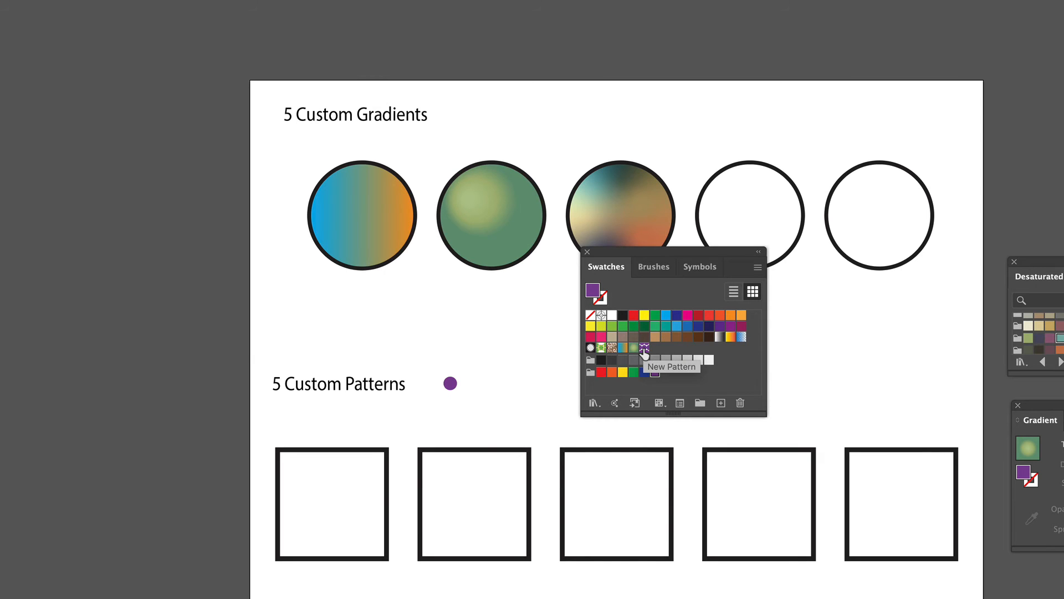
{"action": "left_click_drag", "start_coordinate": [644, 348], "coordinate": [343, 522]}
{"action": "left_click", "coordinate": [442, 499]}
{"action": "left_click", "coordinate": [635, 243]}
{"action": "left_click_drag", "start_coordinate": [630, 251], "coordinate": [671, 258]}
{"action": "left_click", "coordinate": [114, 225]}
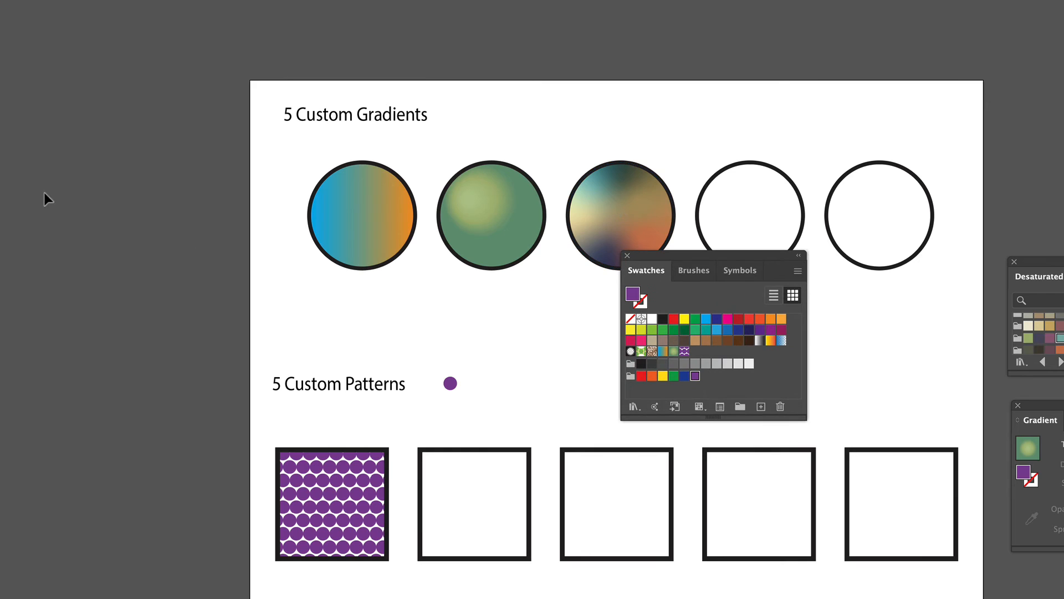
- Draw a small star beside the purple dot and fill it with yellow
{"action": "left_click_drag", "start_coordinate": [0, 66], "coordinate": [14, 119]}
{"action": "mouse_move", "coordinate": [508, 390]}
{"action": "left_mouse_down"}
{"action": "mouse_move", "coordinate": [537, 399]}
{"action": "mouse_move", "coordinate": [511, 392]}
{"action": "mouse_move", "coordinate": [519, 400]}
{"action": "left_mouse_up"}
{"action": "left_click", "coordinate": [684, 318]}
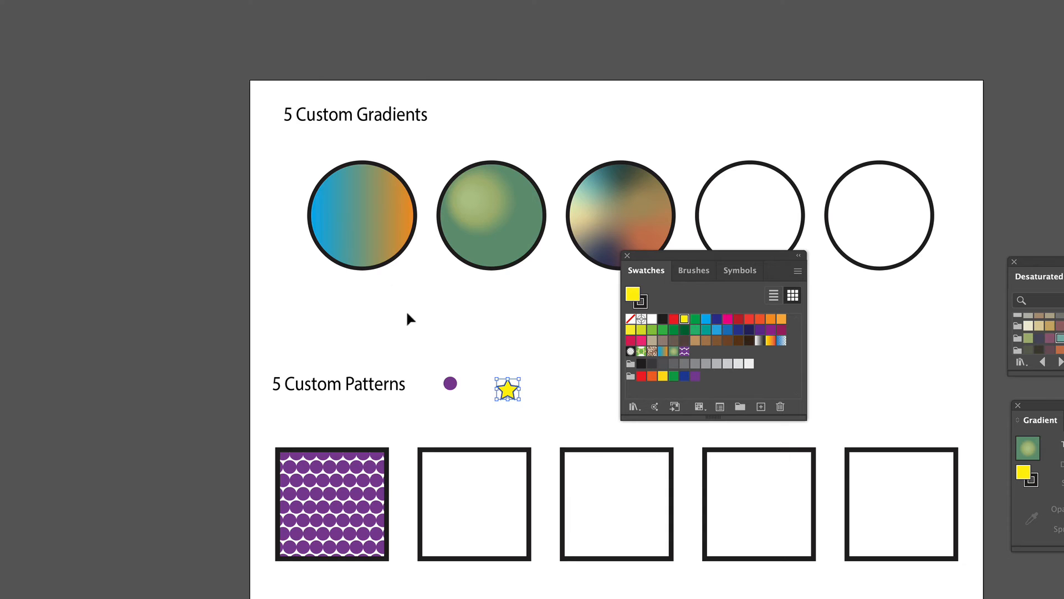
{"action": "left_click", "coordinate": [557, 413]}
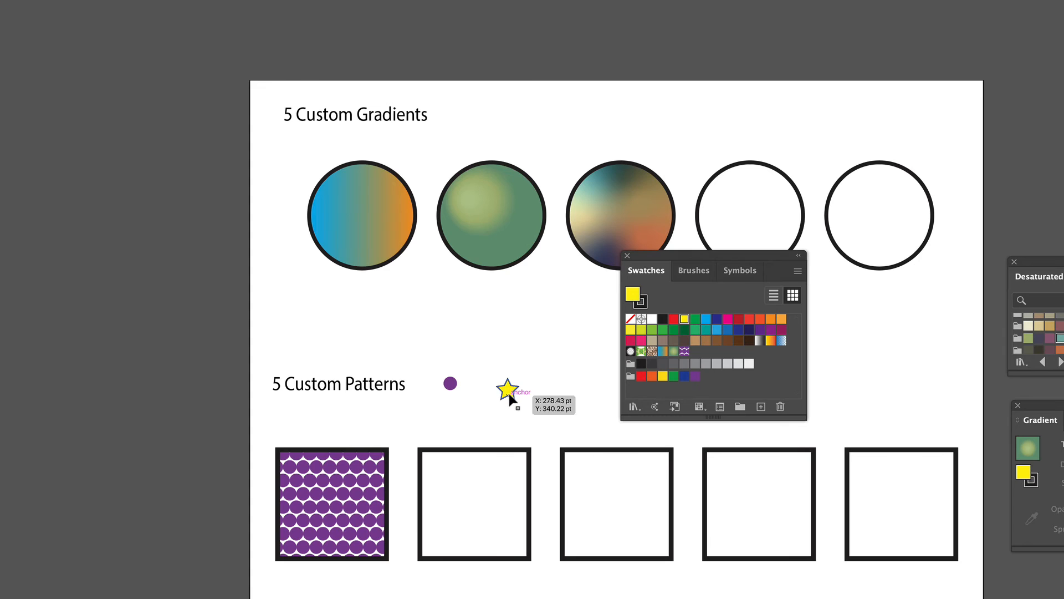
- Select the yellow star and make it into a new pattern
{"action": "left_click", "coordinate": [464, 516]}
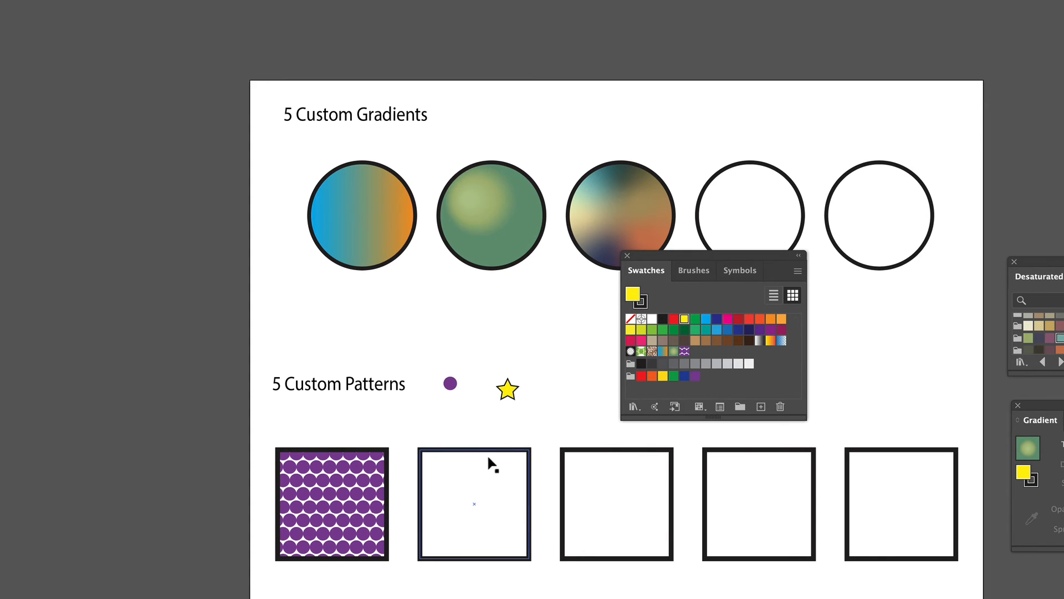
{"action": "left_click_drag", "start_coordinate": [494, 368], "coordinate": [535, 410]}
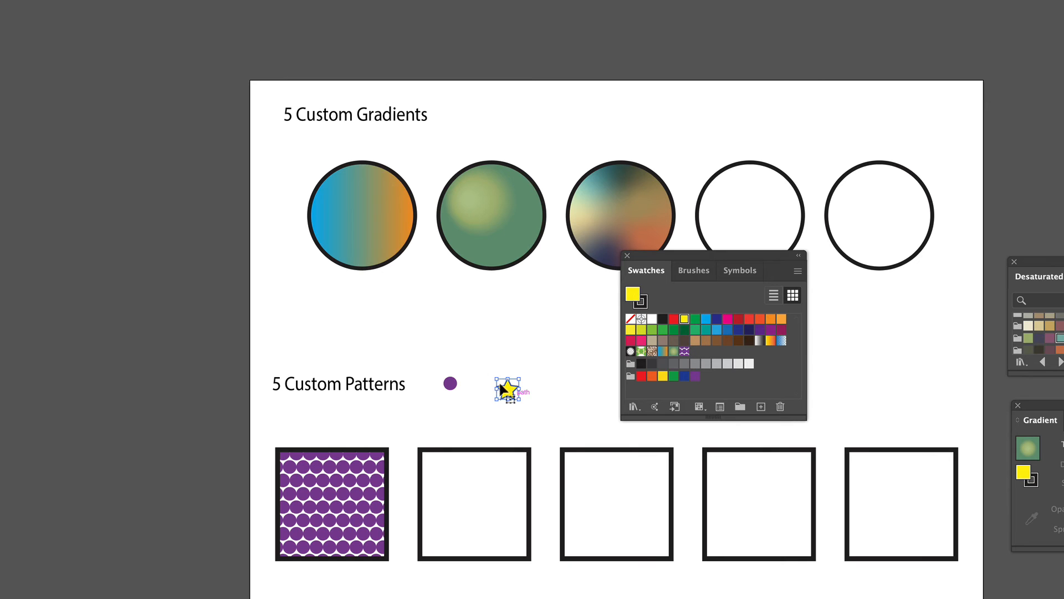
{"action": "left_click", "coordinate": [53, 0]}
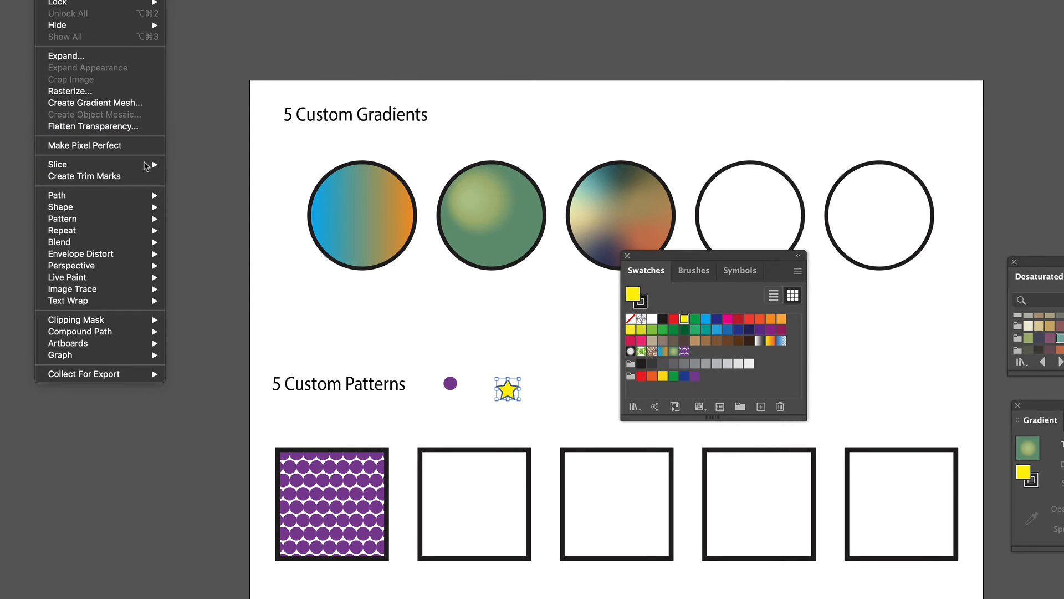
{"action": "left_click", "coordinate": [198, 222]}
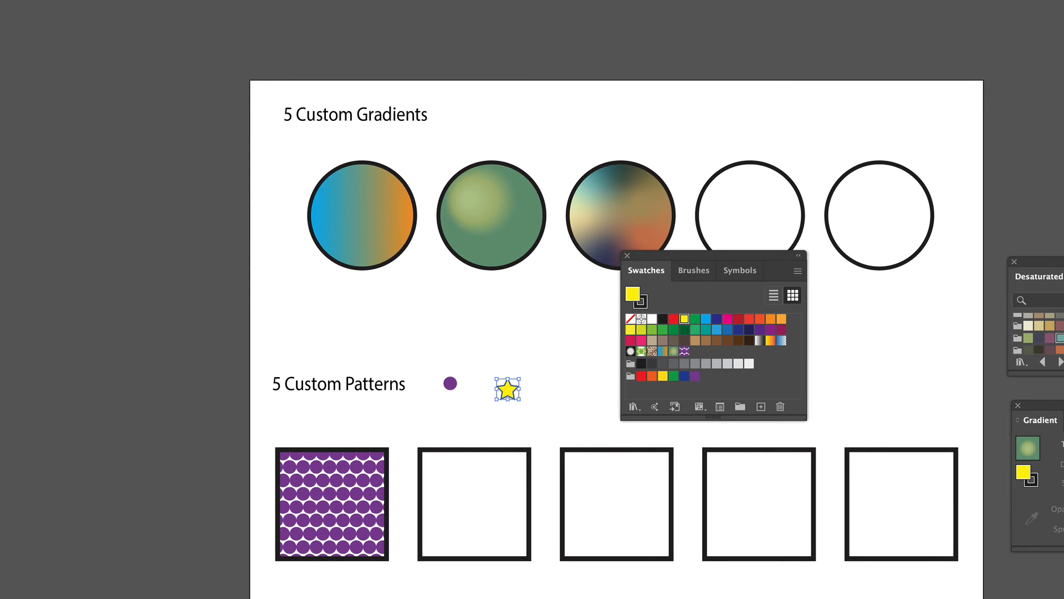
{"action": "left_click", "coordinate": [53, 0]}
{"action": "mouse_move", "coordinate": [154, 220]}
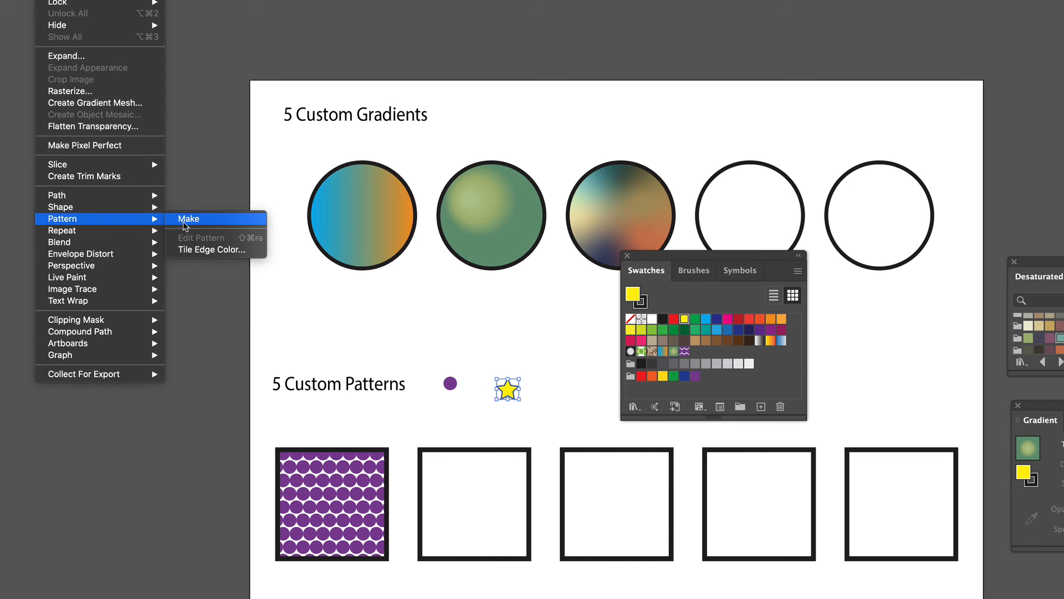
{"action": "left_click", "coordinate": [192, 220]}
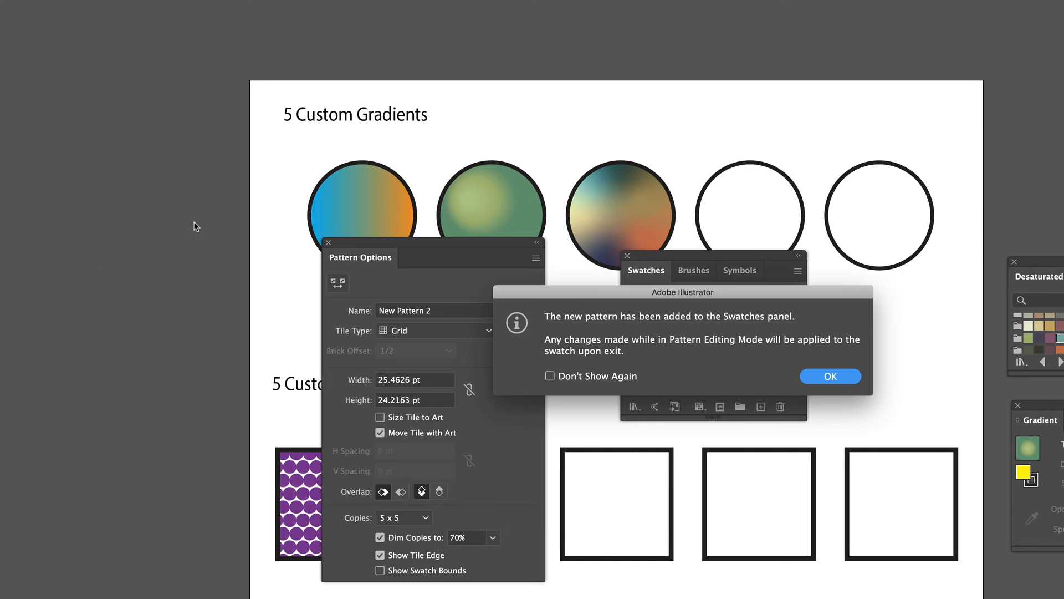
{"action": "left_click", "coordinate": [838, 386]}
- Set the star pattern's tile type to Hex by Column
{"action": "left_click_drag", "start_coordinate": [497, 247], "coordinate": [467, 245]}
{"action": "left_click_drag", "start_coordinate": [677, 261], "coordinate": [732, 266]}
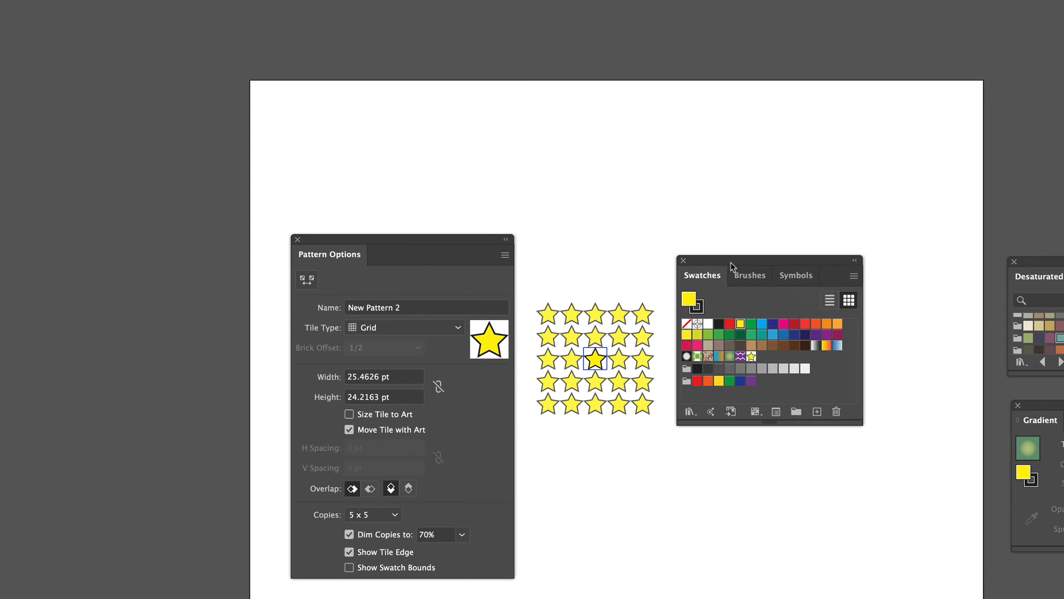
{"action": "left_click", "coordinate": [368, 333]}
{"action": "left_click", "coordinate": [403, 361]}
{"action": "left_click", "coordinate": [402, 330]}
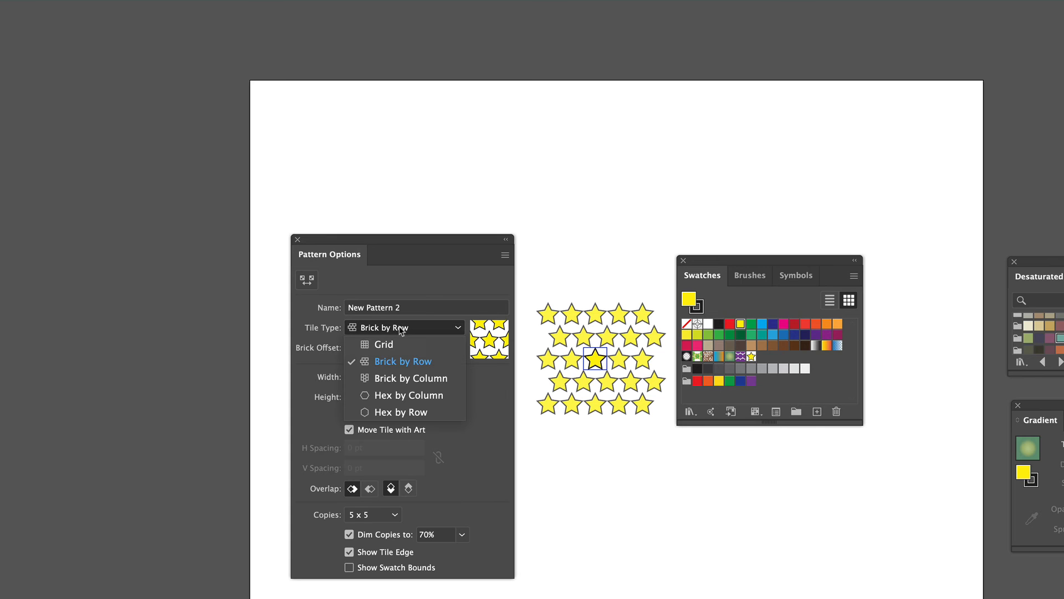
{"action": "left_click", "coordinate": [406, 396]}
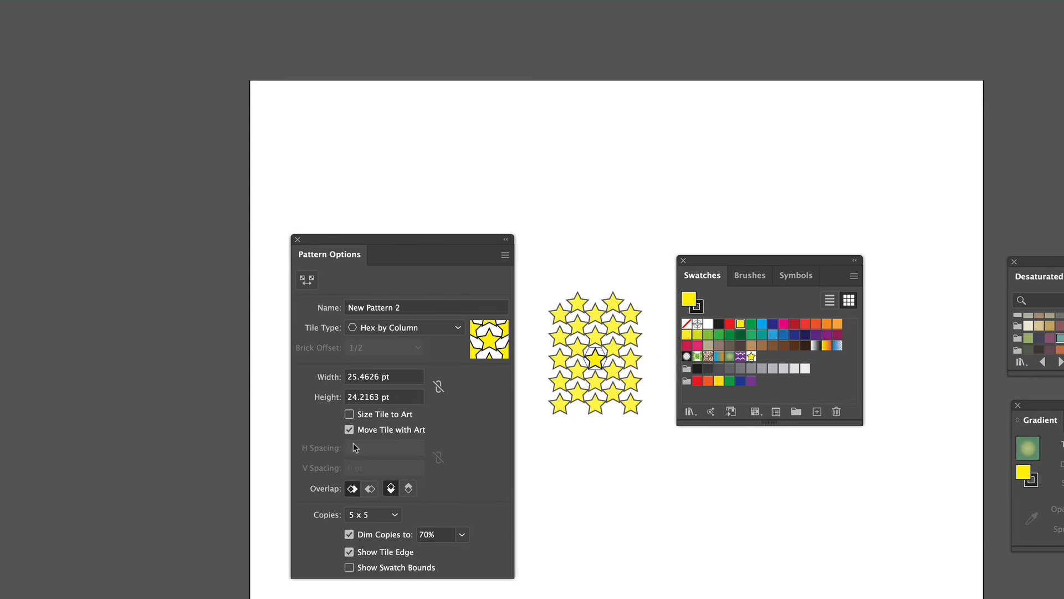
- Enable Size Tile to Art, set H Spacing to 10 pt and V Spacing to 5 pt, and finish the pattern
{"action": "left_click", "coordinate": [349, 414]}
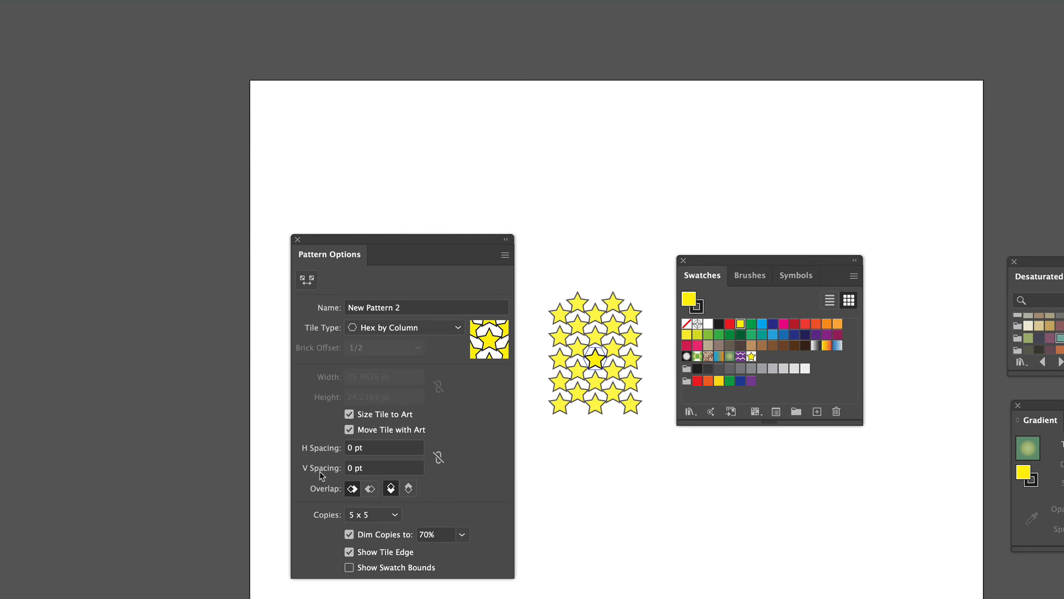
{"action": "left_click", "coordinate": [371, 450]}
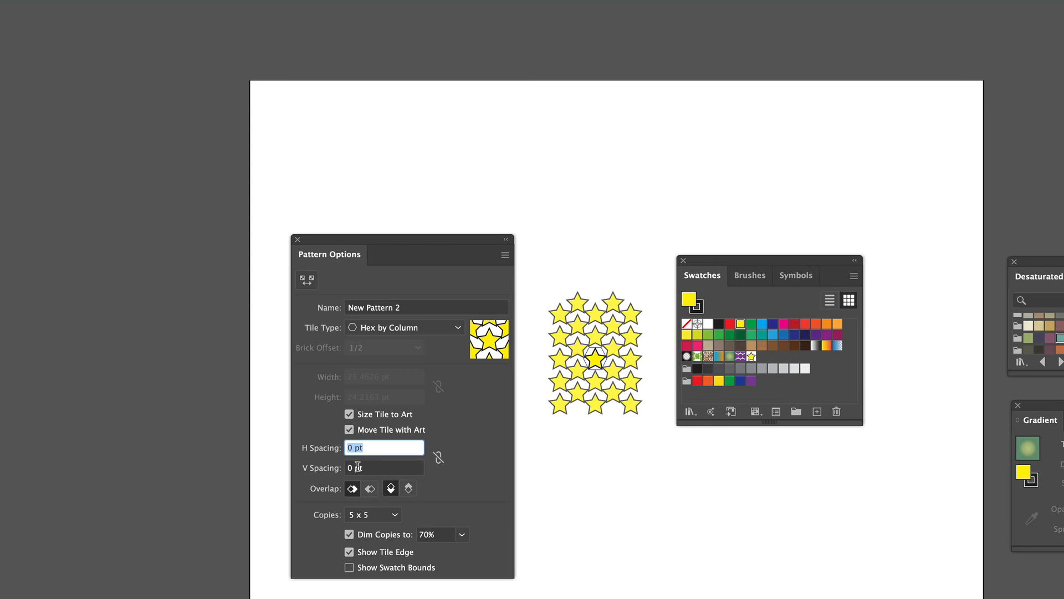
{"action": "type", "text": "10"}
{"action": "key", "text": "Tab"}
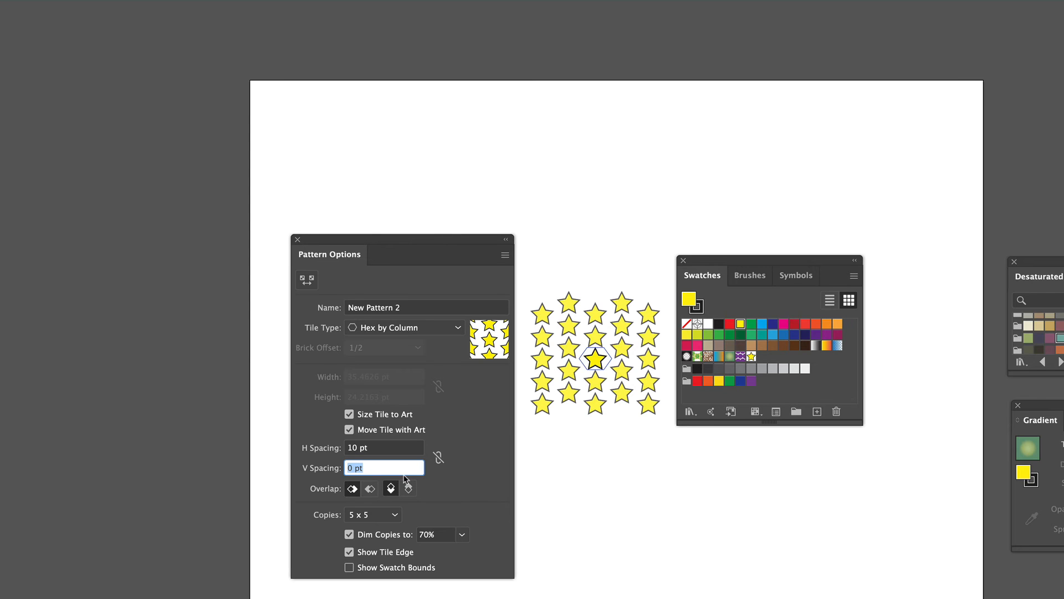
{"action": "type", "text": "5"}
{"action": "key", "text": "Tab"}
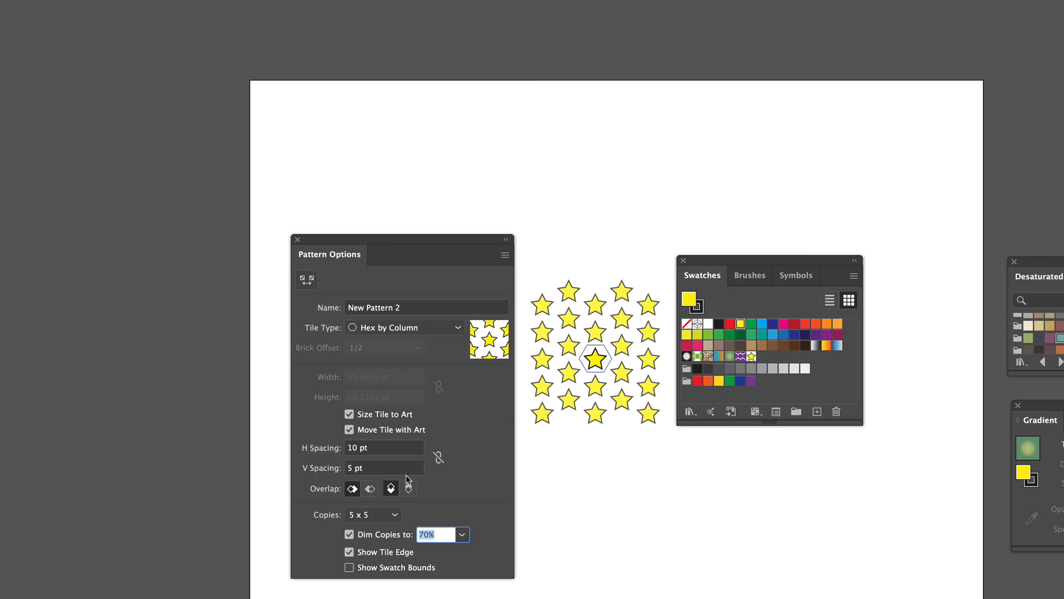
{"action": "left_click", "coordinate": [371, 448]}
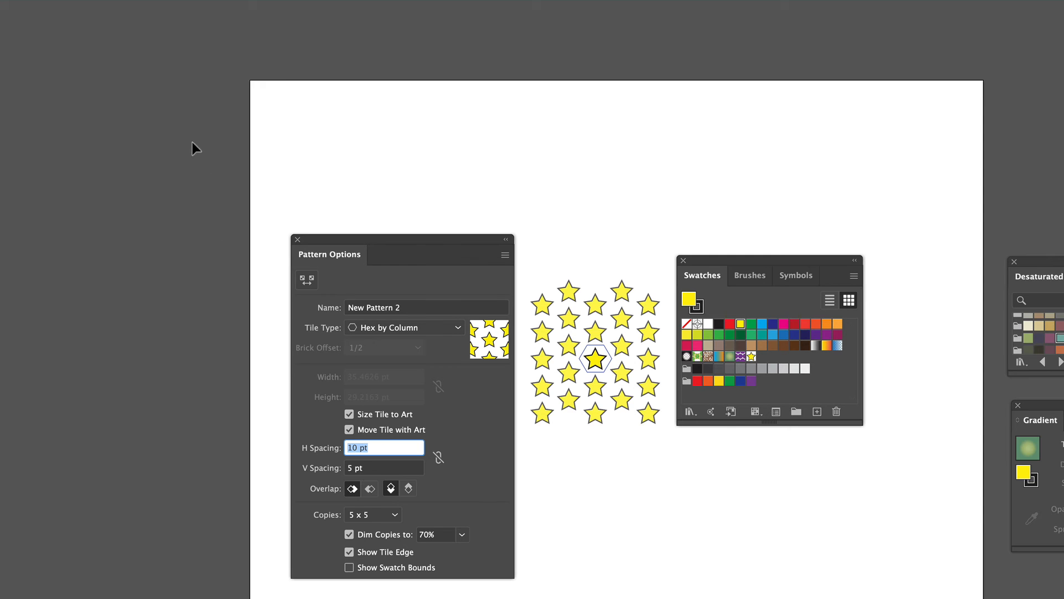
{"action": "left_click", "coordinate": [135, 1]}
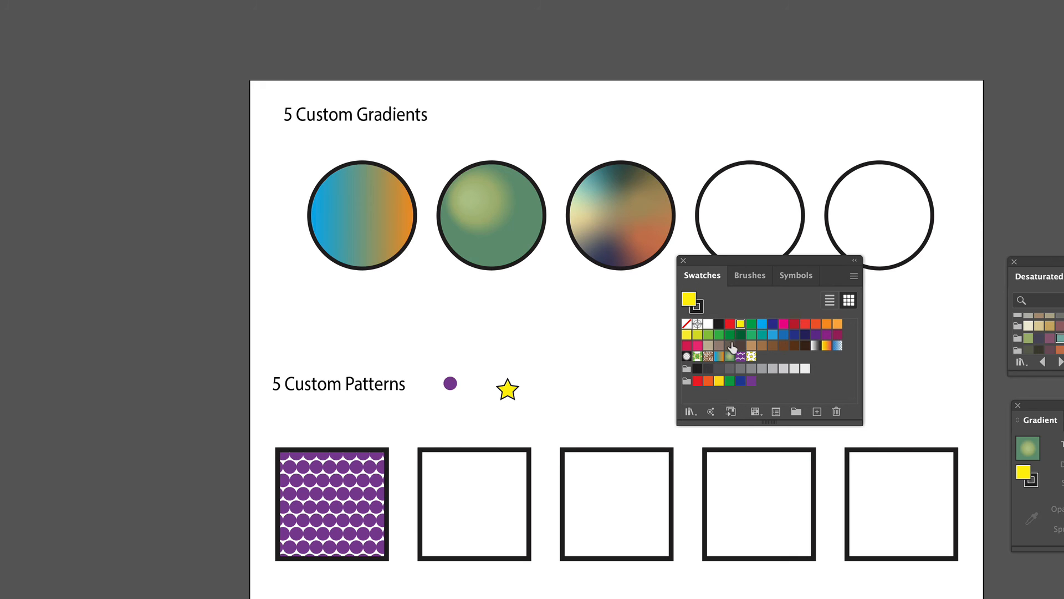
- Fill the second square with the new star pattern swatch
{"action": "left_click_drag", "start_coordinate": [751, 356], "coordinate": [474, 515]}
{"action": "left_click", "coordinate": [610, 534]}
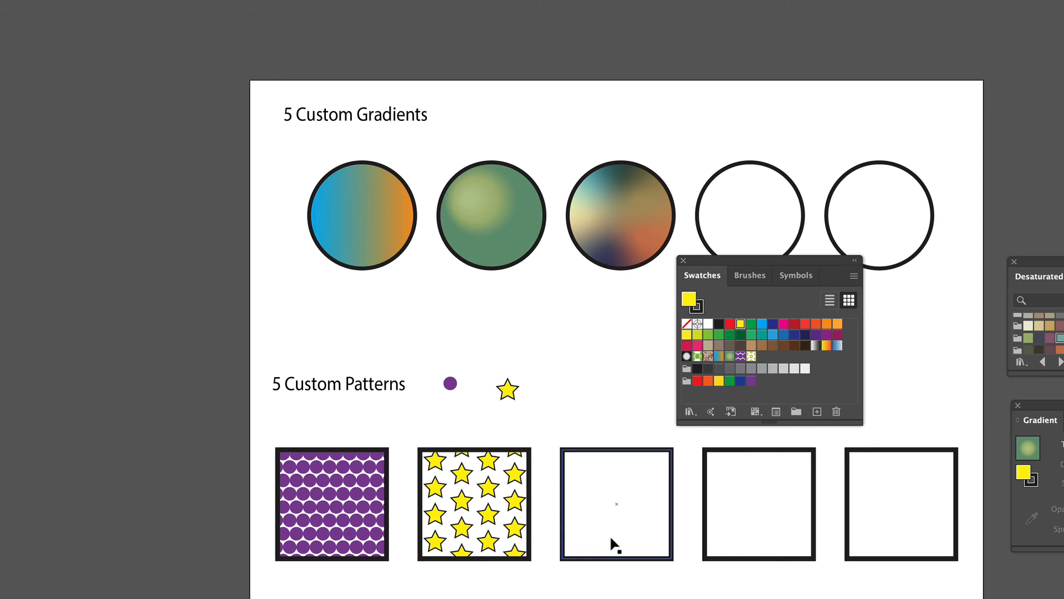
{"action": "left_click", "coordinate": [537, 491]}
{"action": "left_click", "coordinate": [486, 484]}
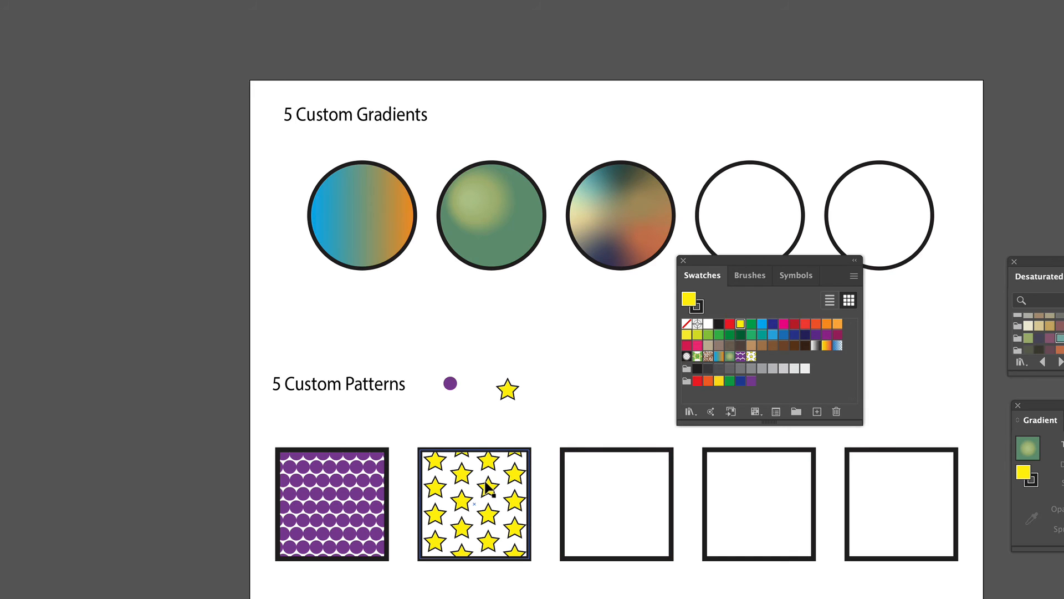
{"action": "left_click", "coordinate": [127, 444]}
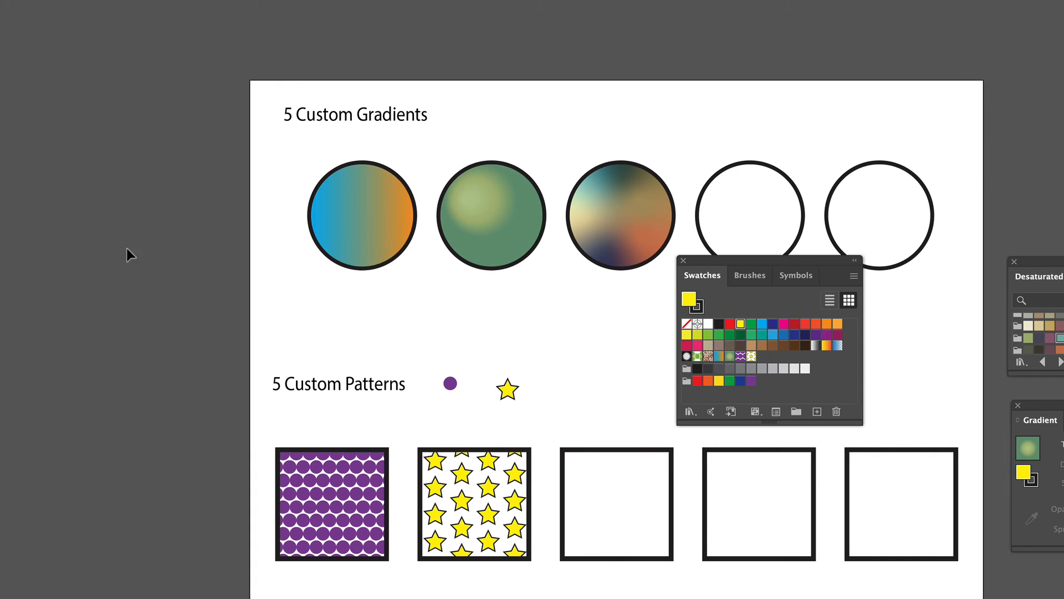
- Draw a freehand heart outline to the right of the star
{"action": "left_click", "coordinate": [0, 82]}
{"action": "left_click", "coordinate": [1, 83]}
{"action": "mouse_move", "coordinate": [607, 381]}
{"action": "left_mouse_down"}
{"action": "mouse_move", "coordinate": [602, 367]}
{"action": "mouse_move", "coordinate": [589, 373]}
{"action": "mouse_move", "coordinate": [606, 405]}
{"action": "mouse_move", "coordinate": [622, 369]}
{"action": "mouse_move", "coordinate": [608, 381]}
{"action": "left_mouse_up"}
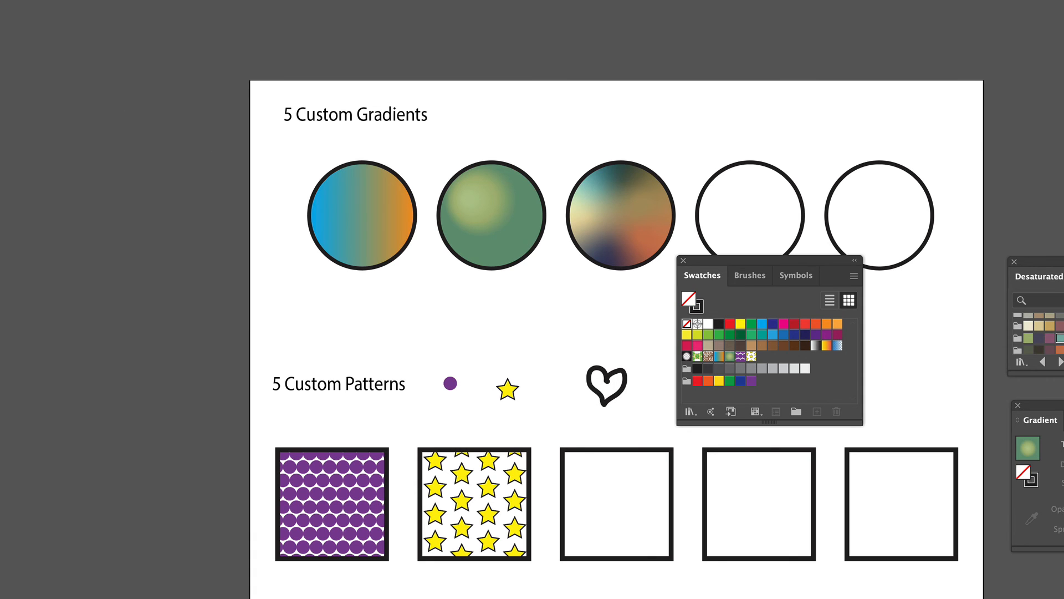
- Select the heart outline and fill it with red
{"action": "left_click", "coordinate": [626, 380]}
{"action": "left_click_drag", "start_coordinate": [626, 366], "coordinate": [619, 375]}
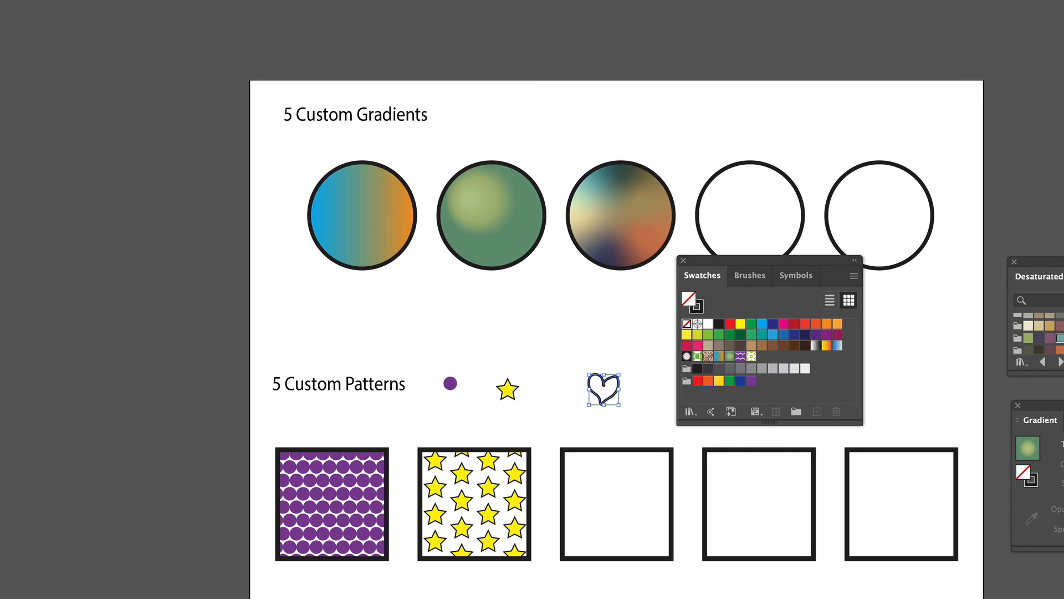
{"action": "left_click", "coordinate": [730, 324]}
{"action": "left_click", "coordinate": [625, 356]}
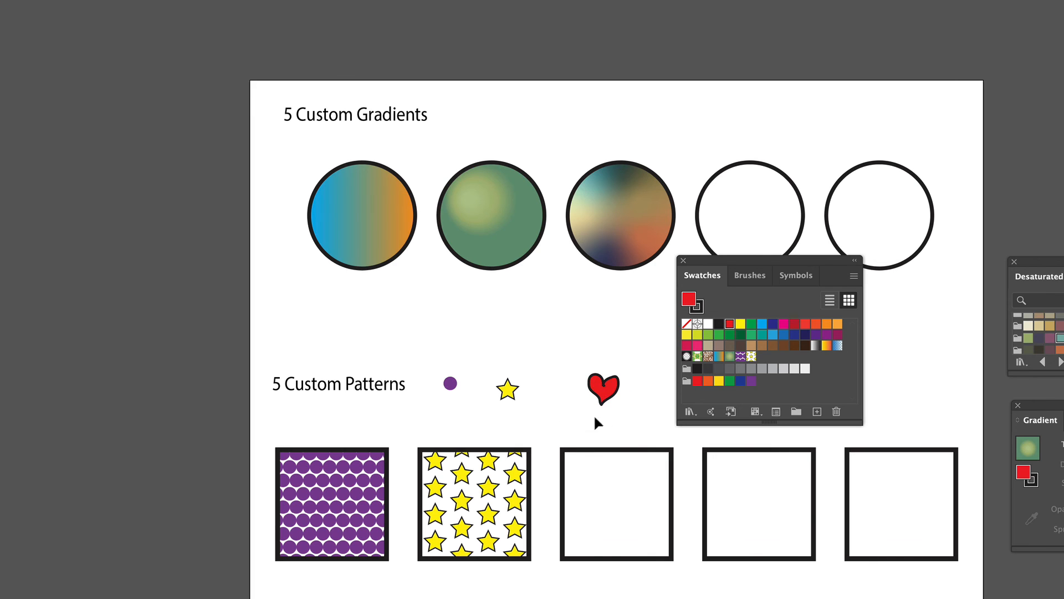
- Make a new pattern from the red heart
{"action": "left_click_drag", "start_coordinate": [620, 399], "coordinate": [626, 418]}
{"action": "left_click", "coordinate": [52, 0]}
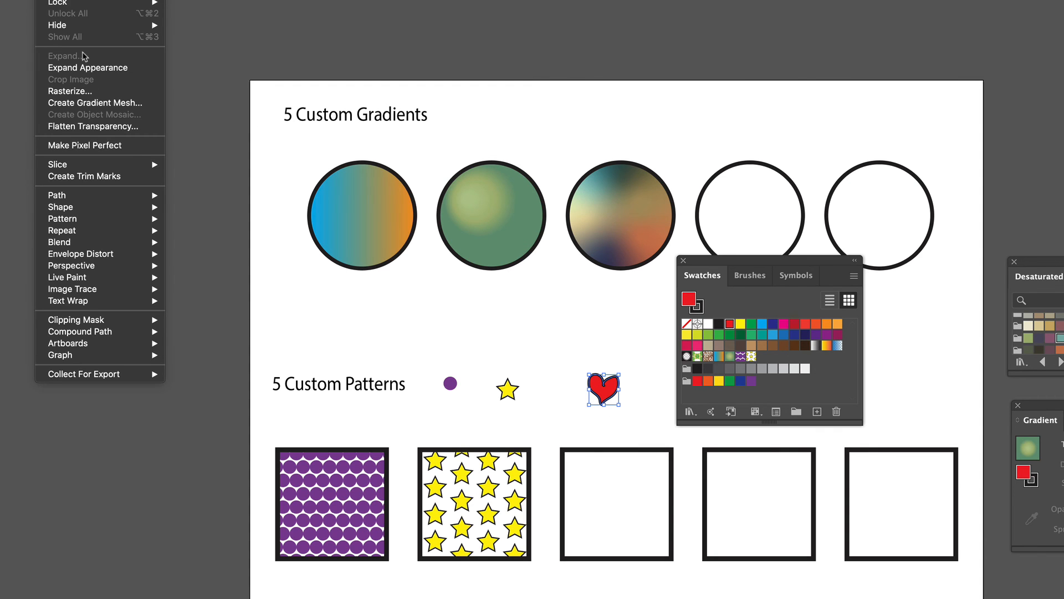
{"action": "left_click", "coordinate": [180, 221]}
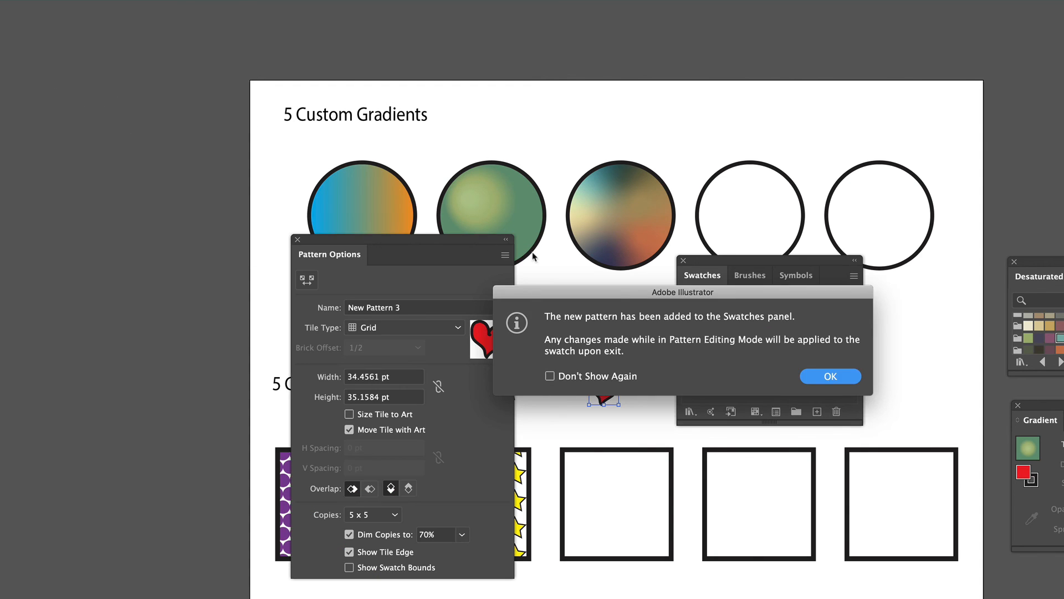
{"action": "left_click", "coordinate": [831, 376]}
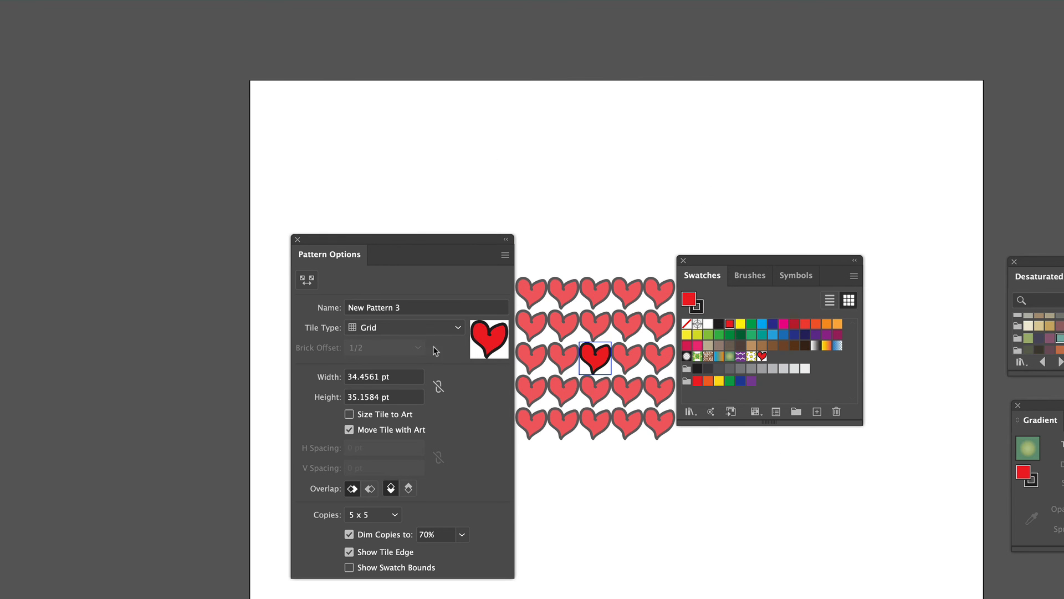
- Set the heart pattern's tile type to Brick by Row
{"action": "left_click", "coordinate": [456, 329]}
{"action": "left_click", "coordinate": [428, 363]}
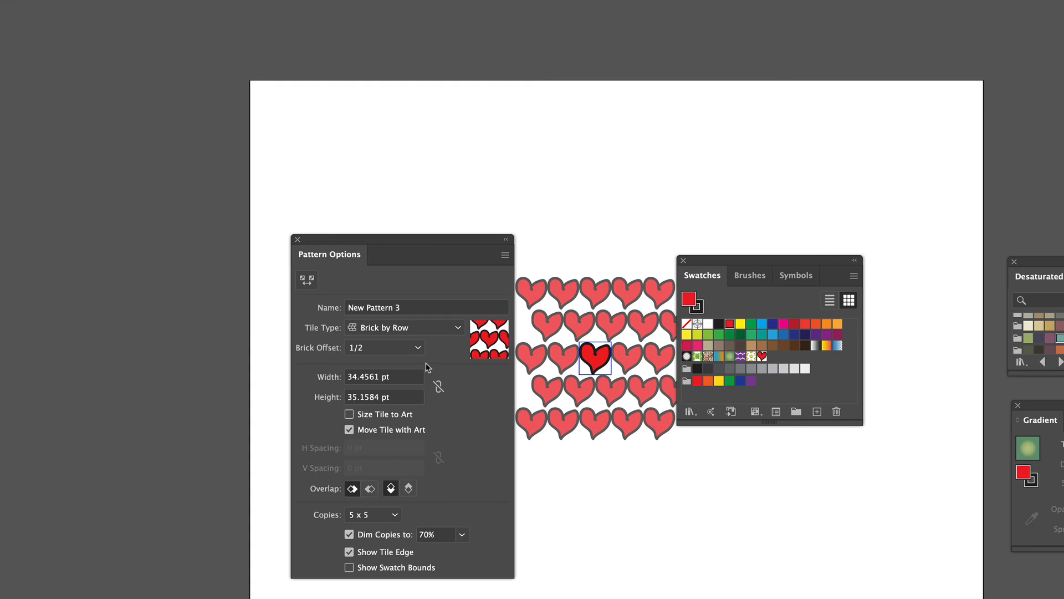
- Enable Size Tile to Art, set H Spacing and V Spacing to 5 pt, and finish the pattern
{"action": "left_click", "coordinate": [349, 414]}
{"action": "left_click", "coordinate": [369, 447]}
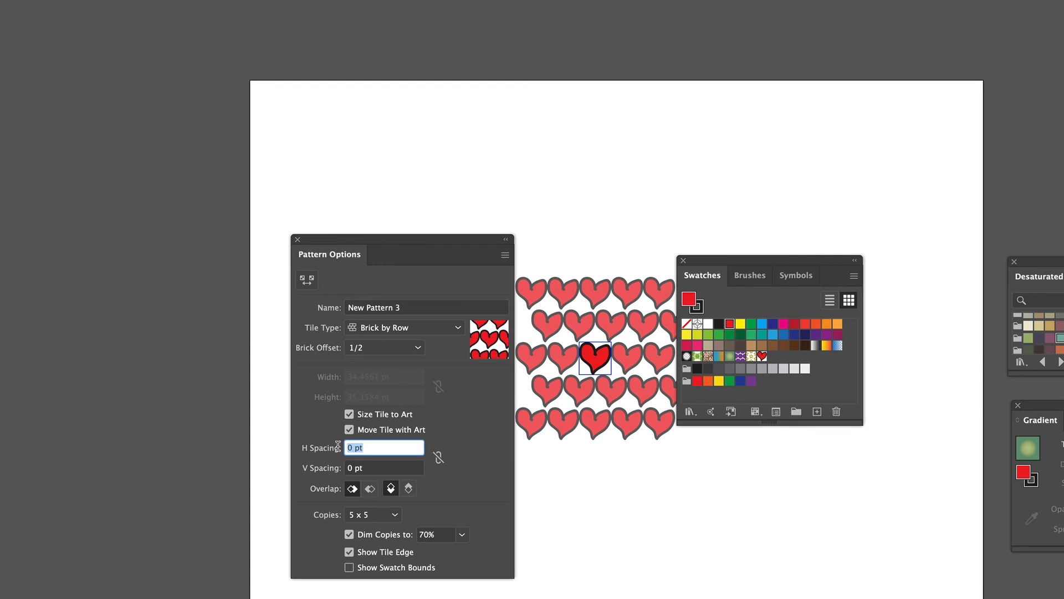
{"action": "key", "text": "BackSpace"}
{"action": "type", "text": "5"}
{"action": "key", "text": "Tab"}
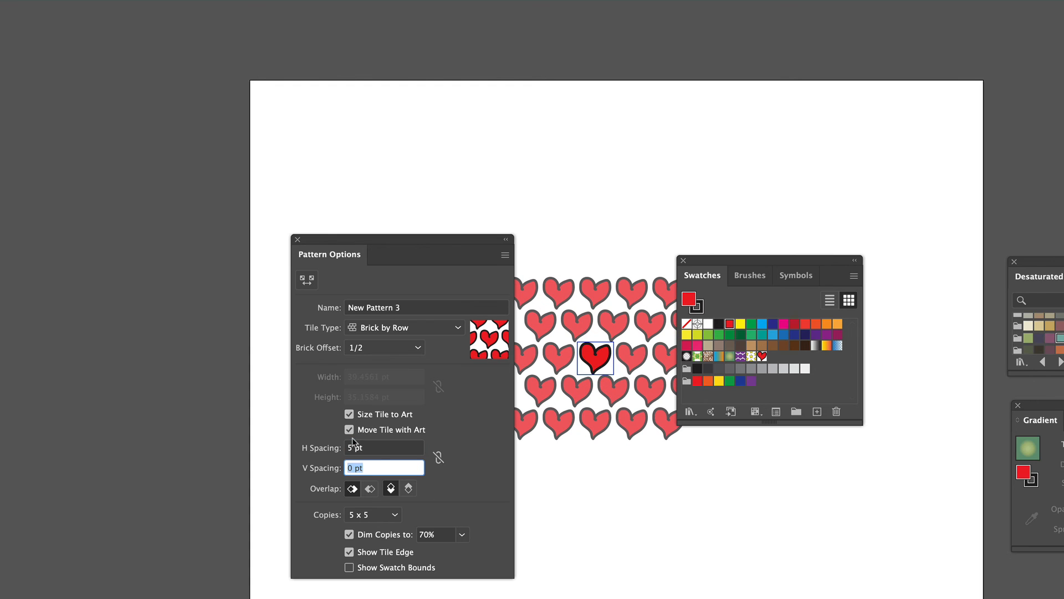
{"action": "type", "text": "5"}
{"action": "key", "text": "Tab"}
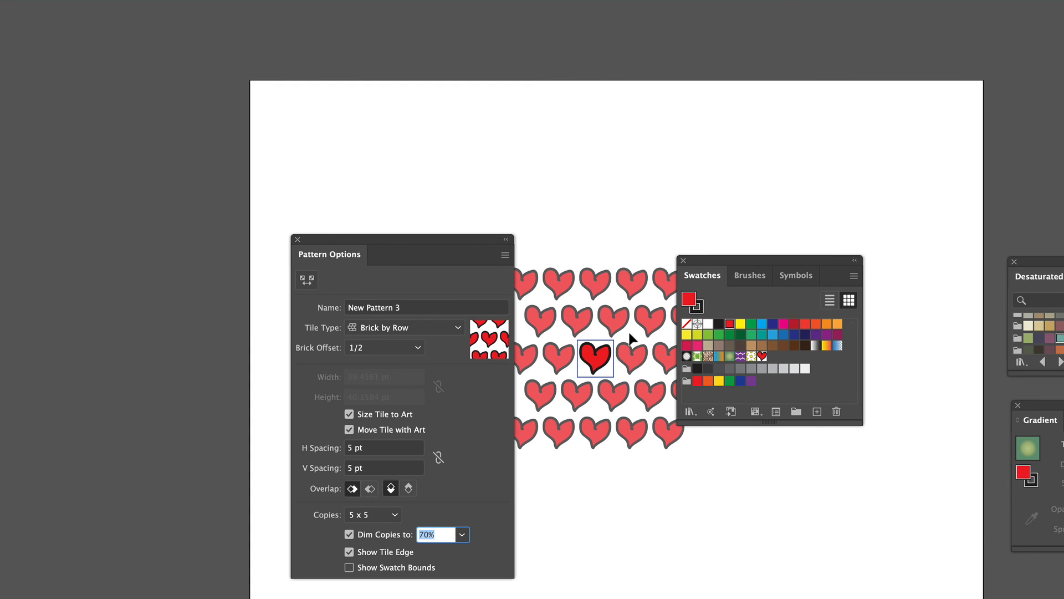
{"action": "left_click", "coordinate": [156, 0]}
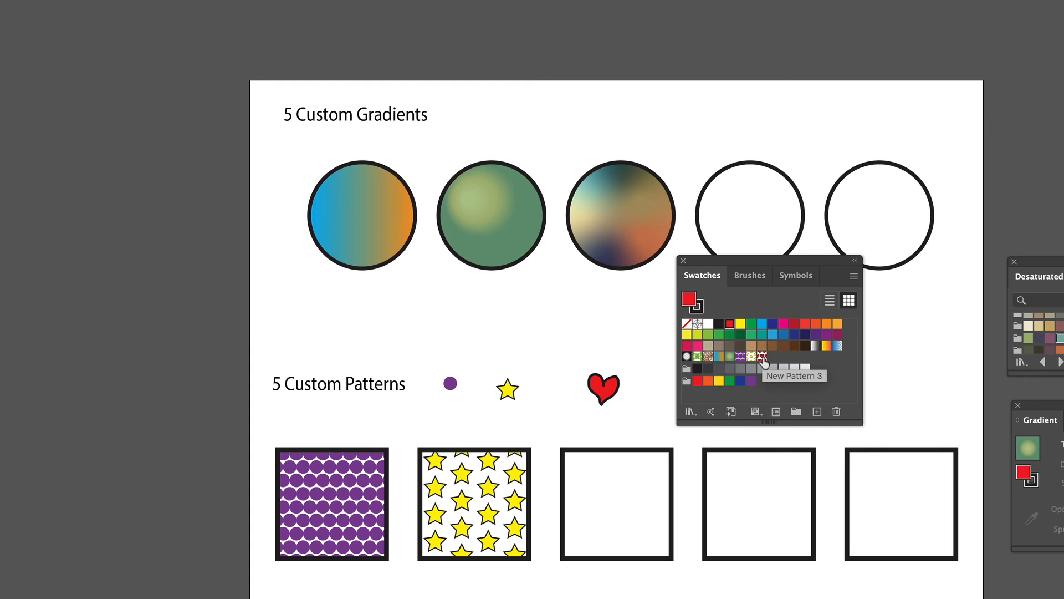
- Fill the third square with the new heart pattern swatch
{"action": "left_click_drag", "start_coordinate": [764, 360], "coordinate": [636, 468]}
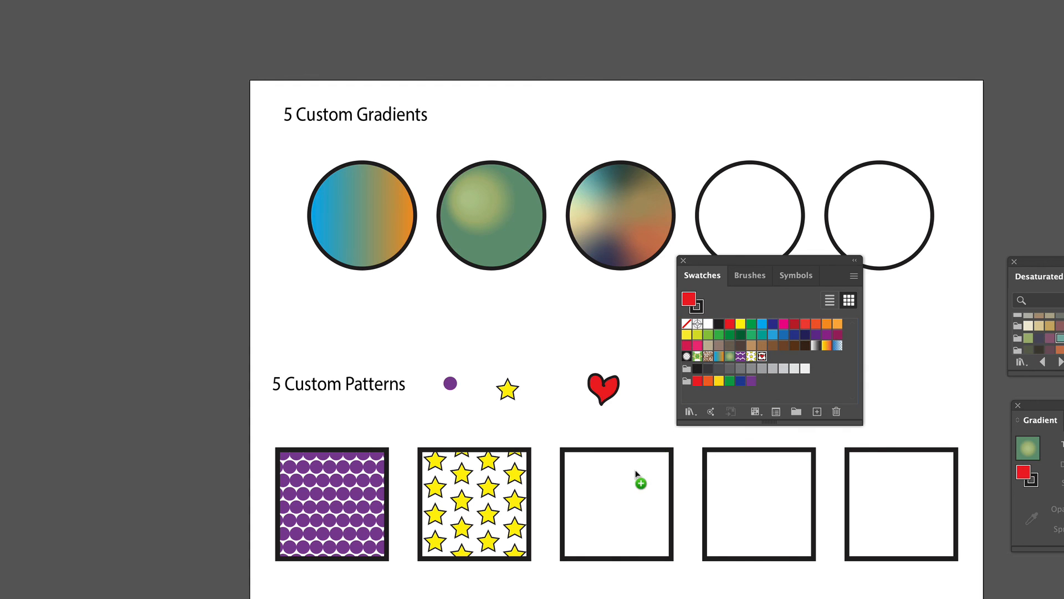
{"action": "left_click_drag", "start_coordinate": [622, 504], "coordinate": [622, 506]}
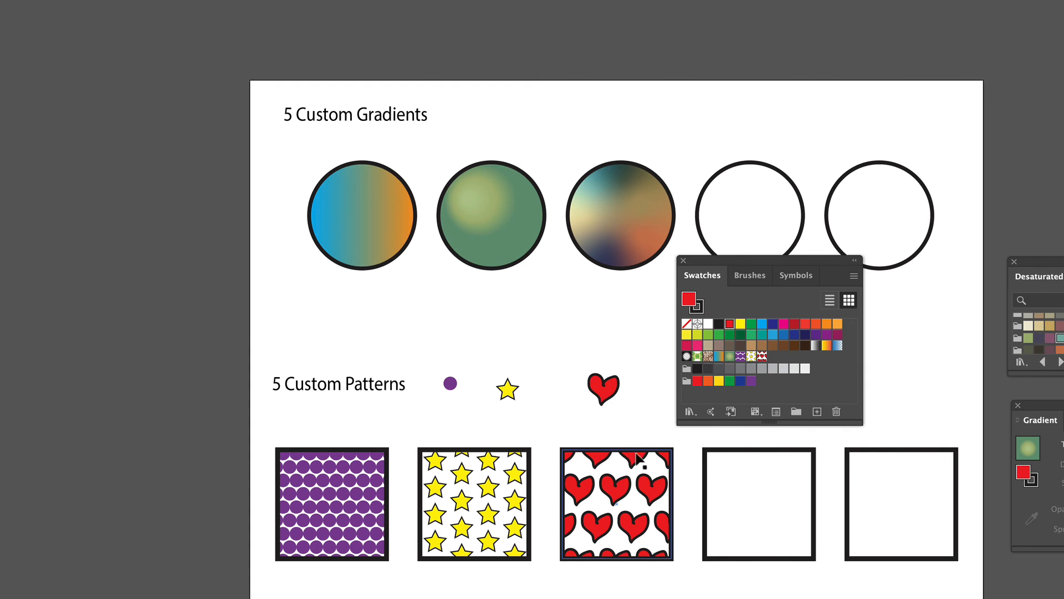
{"action": "left_click_drag", "start_coordinate": [754, 263], "coordinate": [811, 244]}
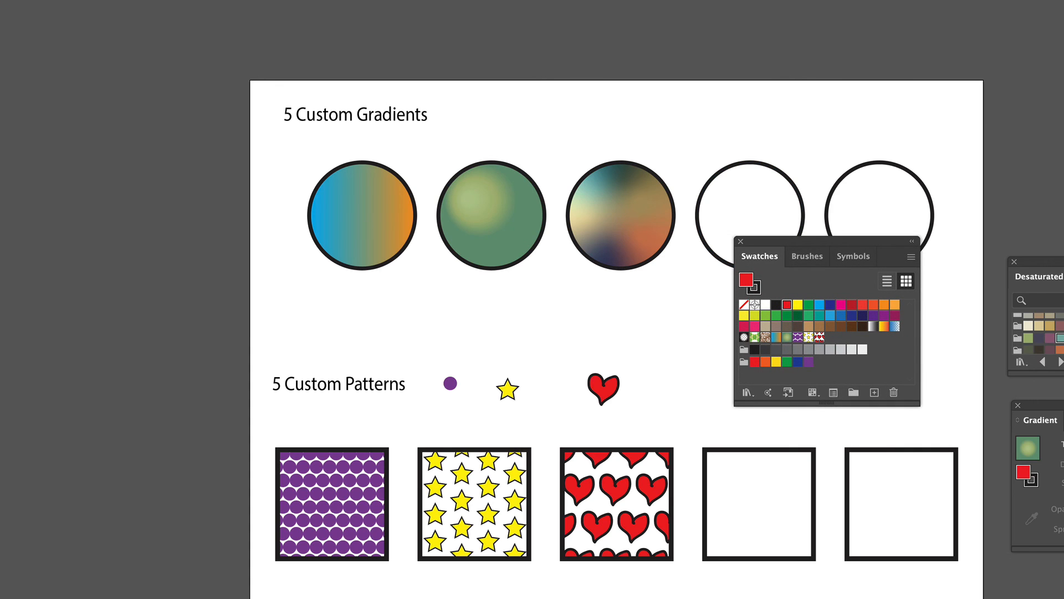
- Type the word hello to the right of the heart and move it level with the other motifs
{"action": "left_click", "coordinate": [652, 404]}
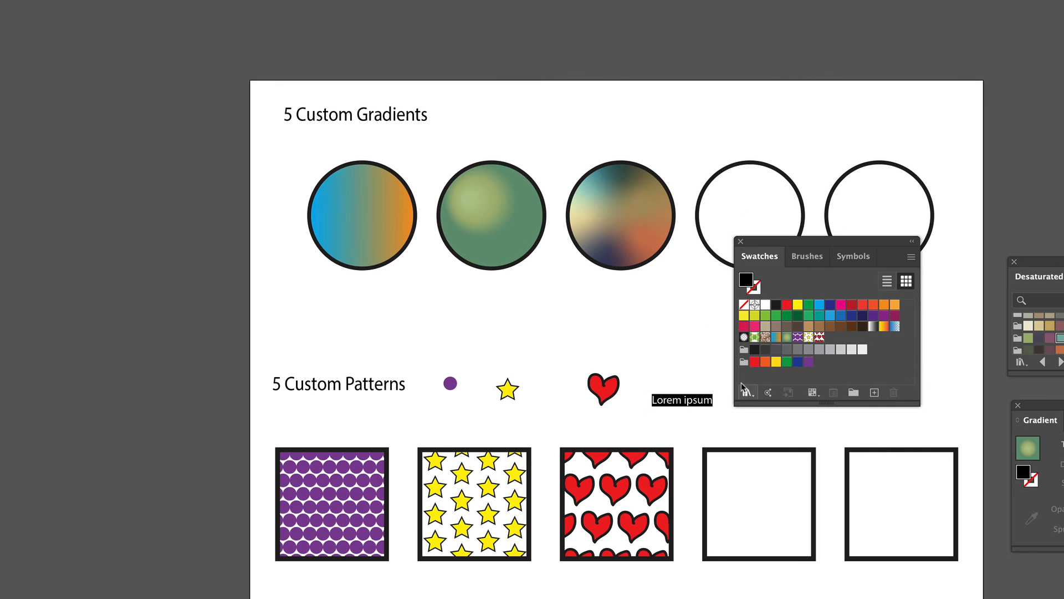
{"action": "type", "text": "hello"}
{"action": "key", "text": "Escape"}
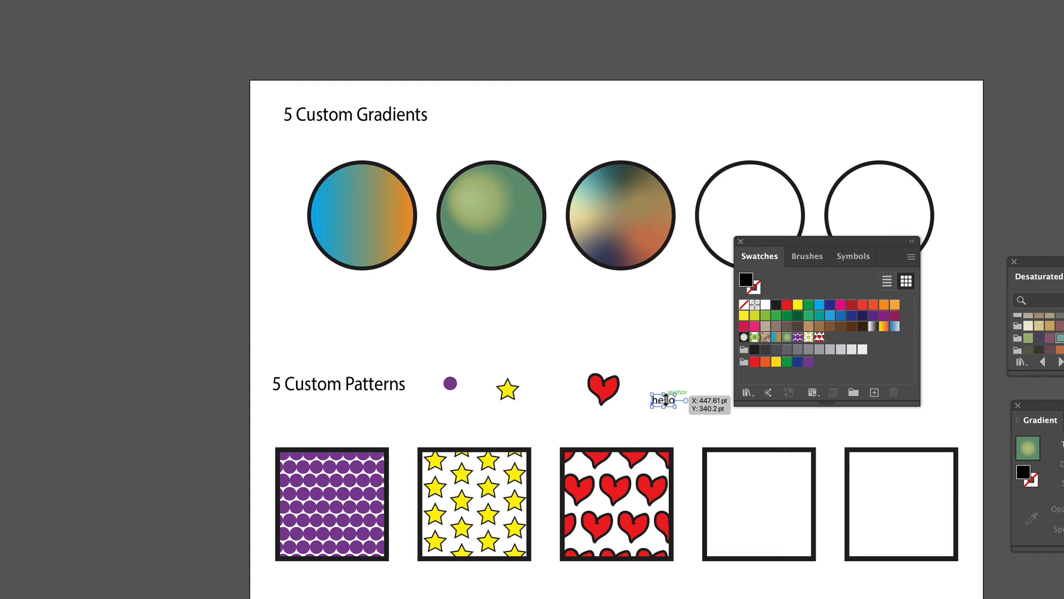
{"action": "left_click", "coordinate": [668, 424]}
{"action": "left_click_drag", "start_coordinate": [665, 400], "coordinate": [674, 377]}
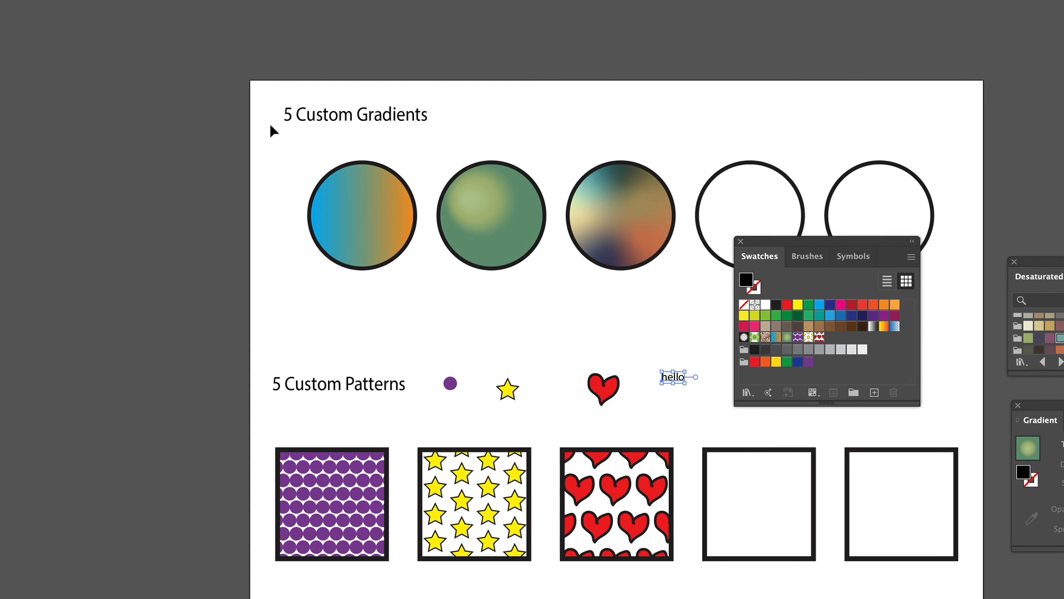
- Make a new pattern from the hello text
{"action": "left_click", "coordinate": [52, 0]}
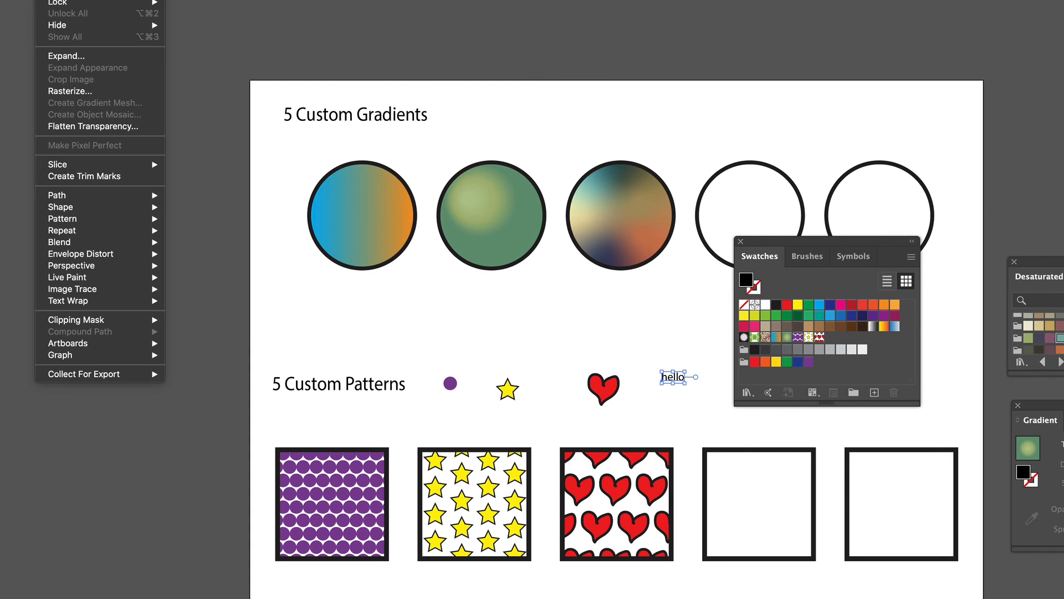
{"action": "left_click", "coordinate": [183, 221]}
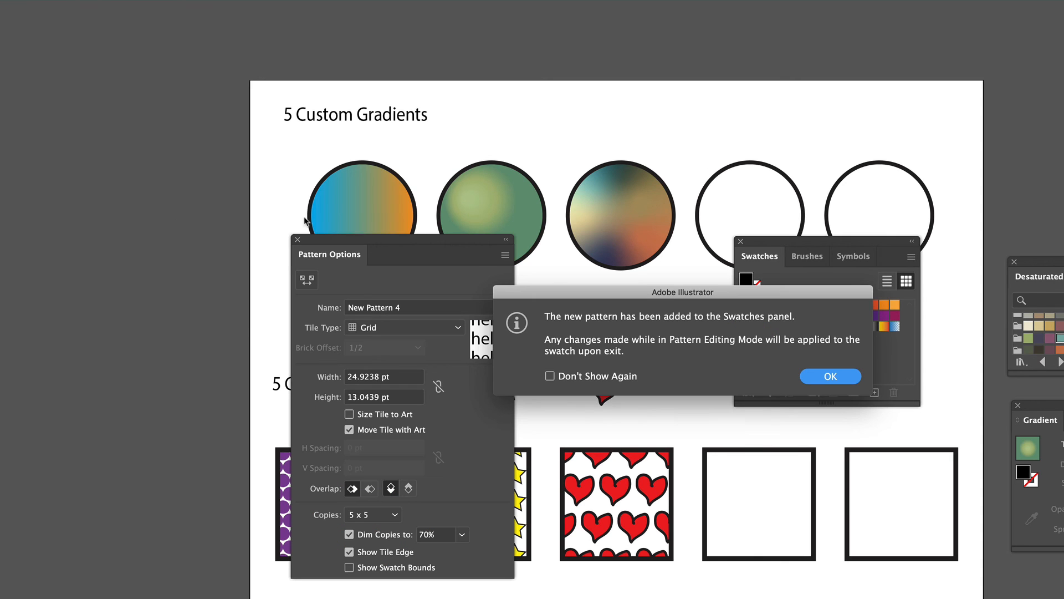
{"action": "left_click", "coordinate": [828, 377]}
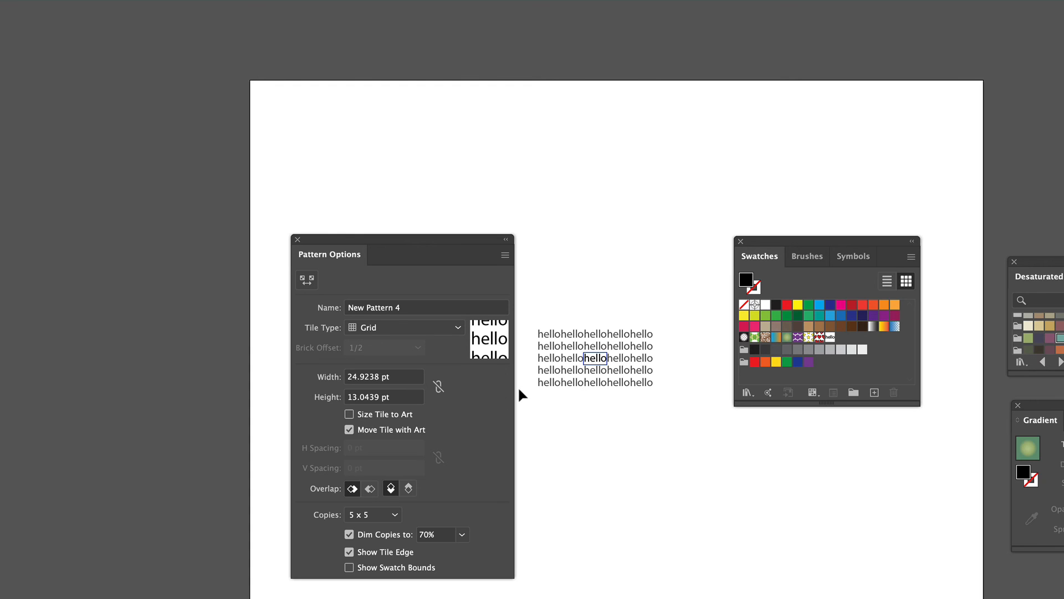
- Enable Size Tile to Art, set H Spacing to 10 pt, and finish the pattern
{"action": "left_click", "coordinate": [354, 413]}
{"action": "left_click", "coordinate": [374, 449]}
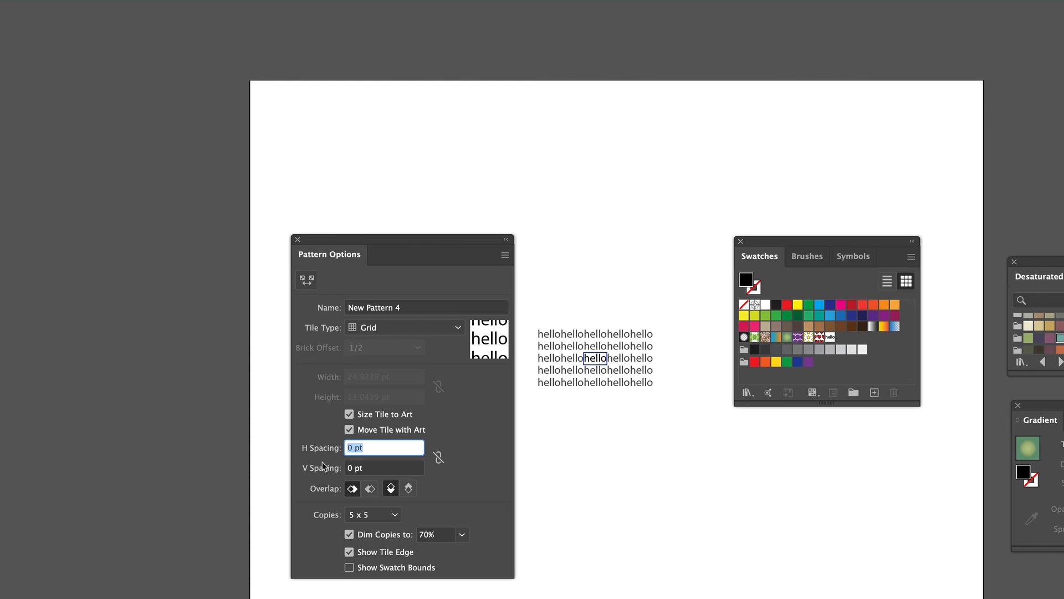
{"action": "type", "text": "10"}
{"action": "key", "text": "Tab"}
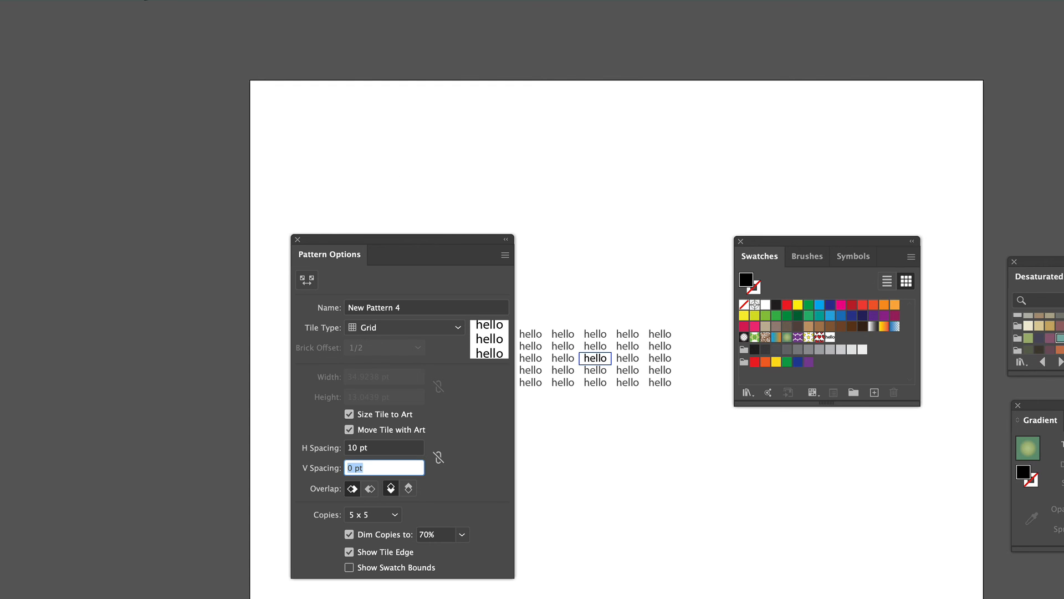
{"action": "left_click", "coordinate": [159, 1]}
- Fill the fourth square with the new hello pattern swatch
{"action": "left_click", "coordinate": [712, 255]}
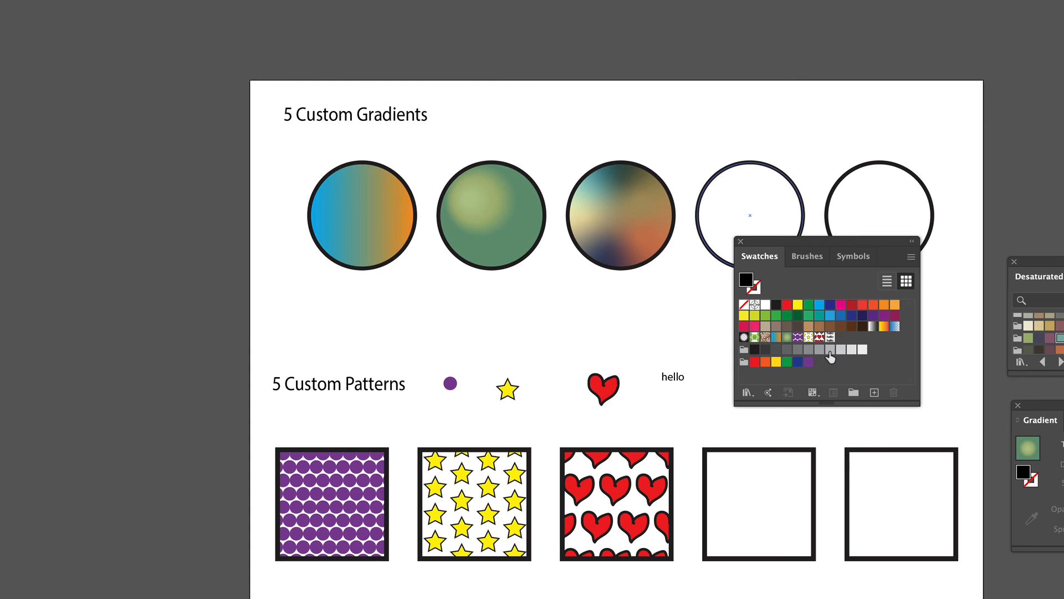
{"action": "left_click_drag", "start_coordinate": [831, 339], "coordinate": [766, 525]}
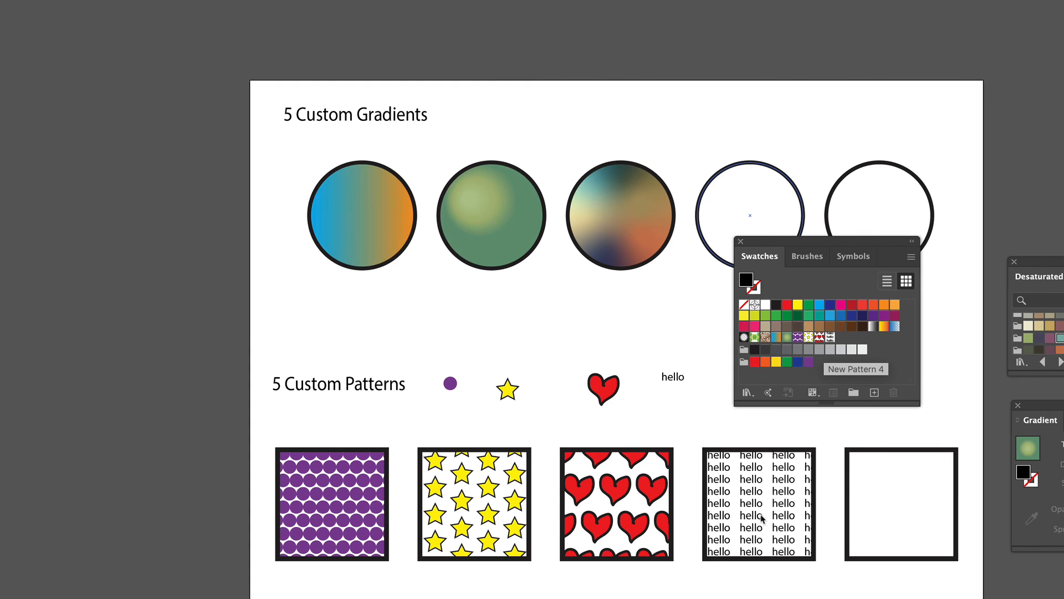
{"action": "left_click", "coordinate": [530, 546]}
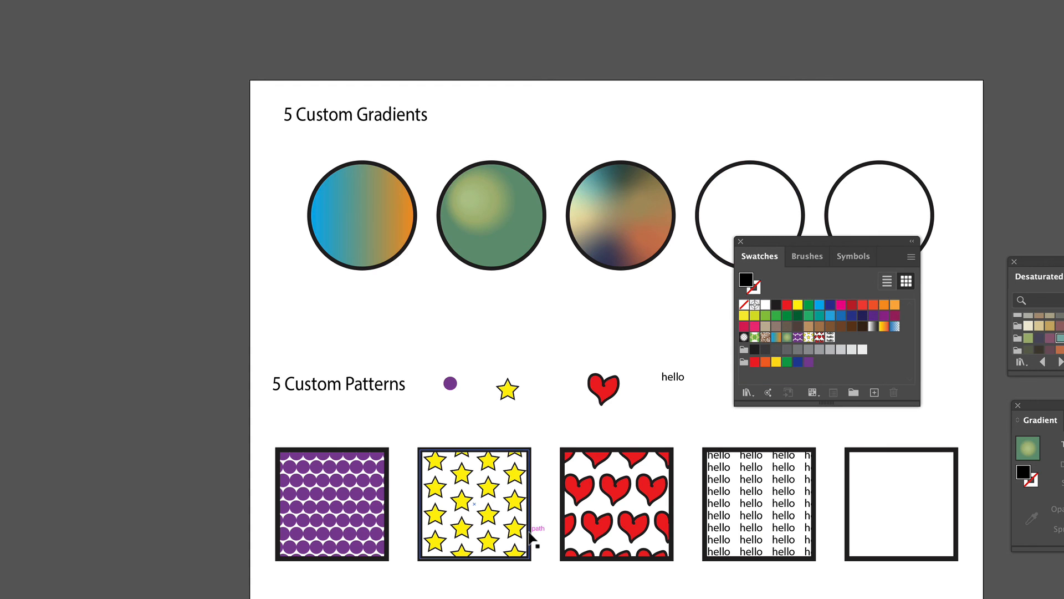
{"action": "left_click", "coordinate": [828, 233]}
{"action": "left_click_drag", "start_coordinate": [828, 243], "coordinate": [38, 250]}
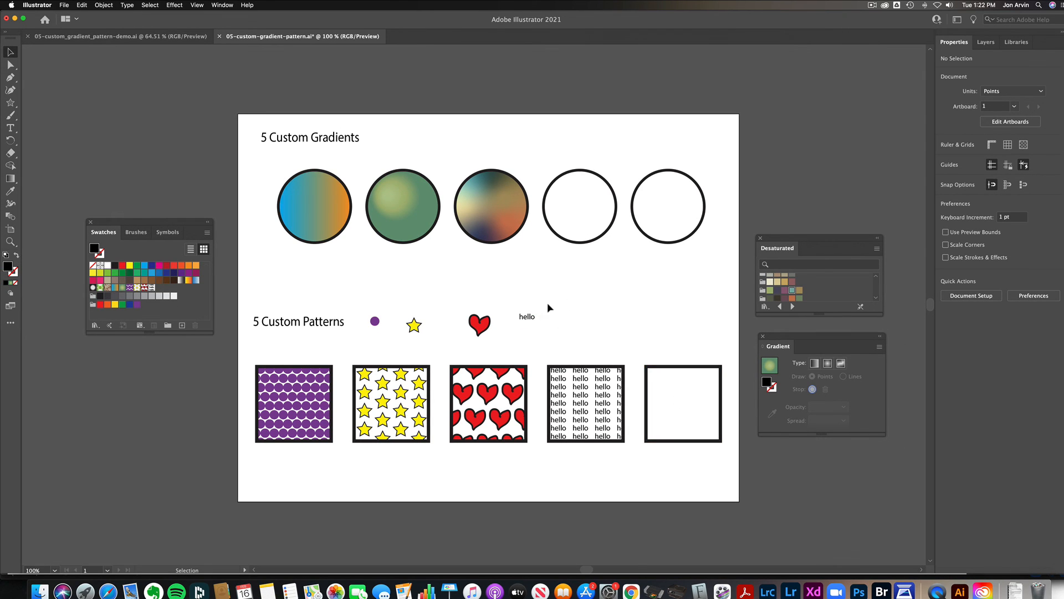
- Select the dot, star, heart and hello motifs above the squares and delete them
{"action": "left_click_drag", "start_coordinate": [558, 298], "coordinate": [355, 352]}
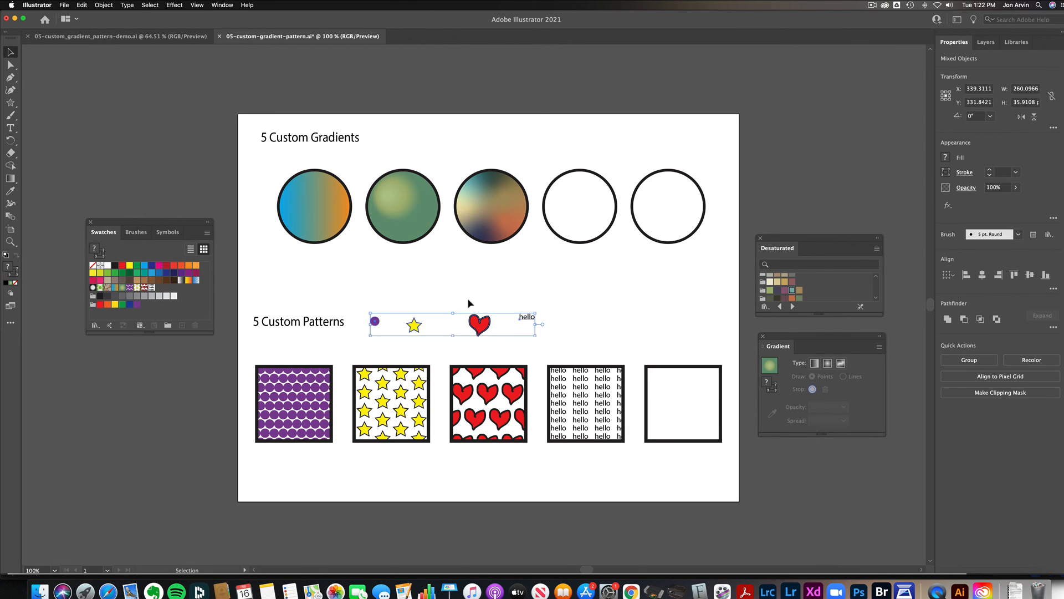
{"action": "left_click_drag", "start_coordinate": [482, 328], "coordinate": [511, 313]}
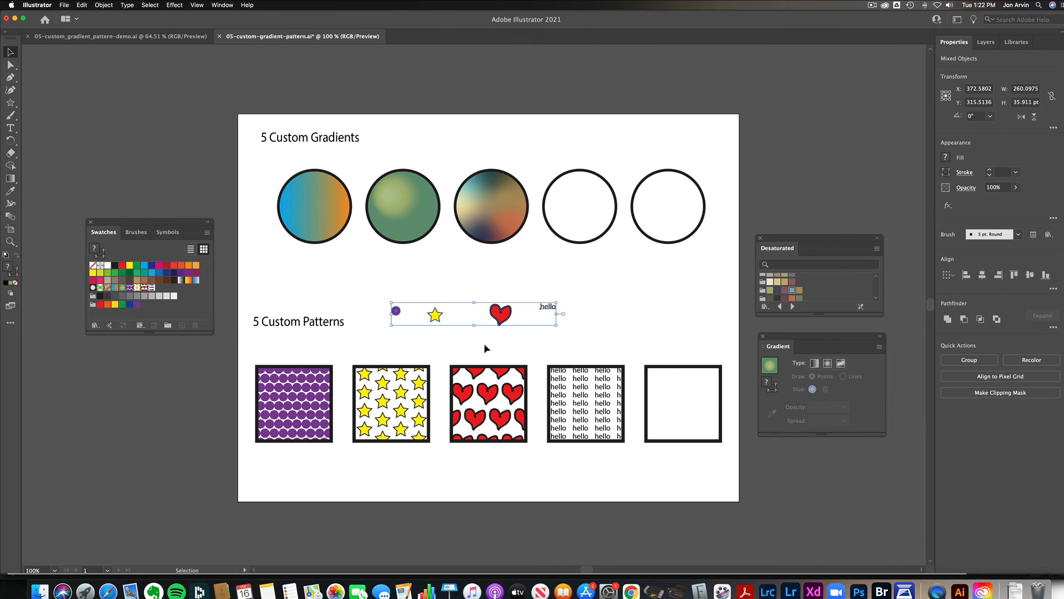
{"action": "key", "text": "Delete"}
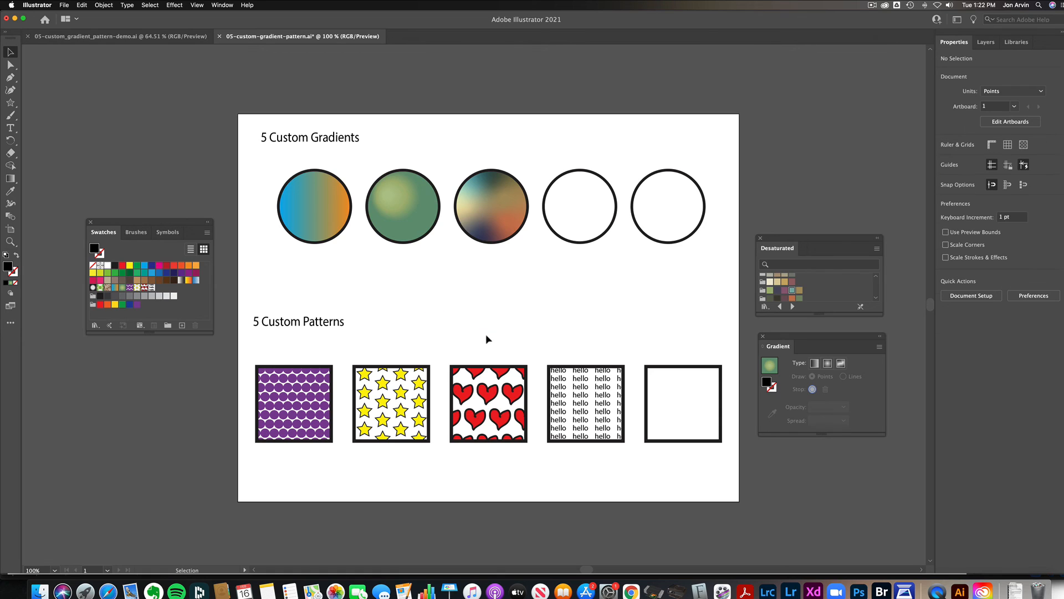